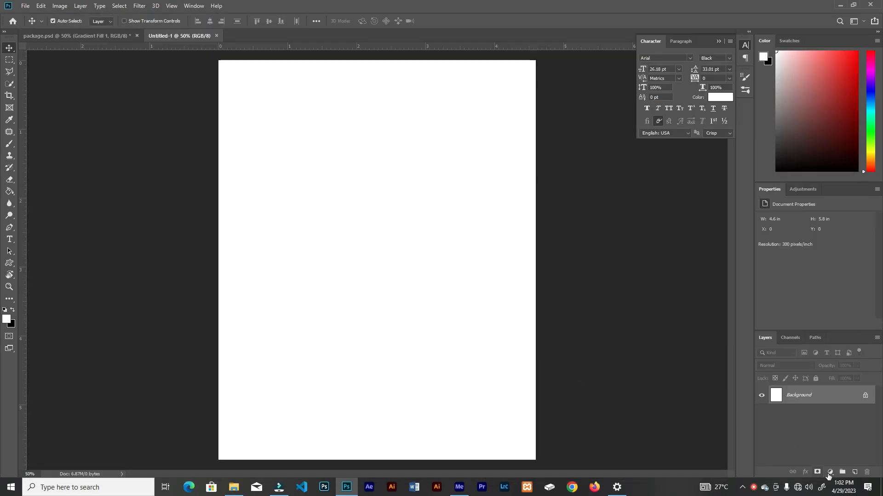
Add a gradient fill layer over the background and set its inner colour stop to ffd800
{"action": "left_click", "coordinate": [830, 472]}
{"action": "left_click", "coordinate": [823, 321]}
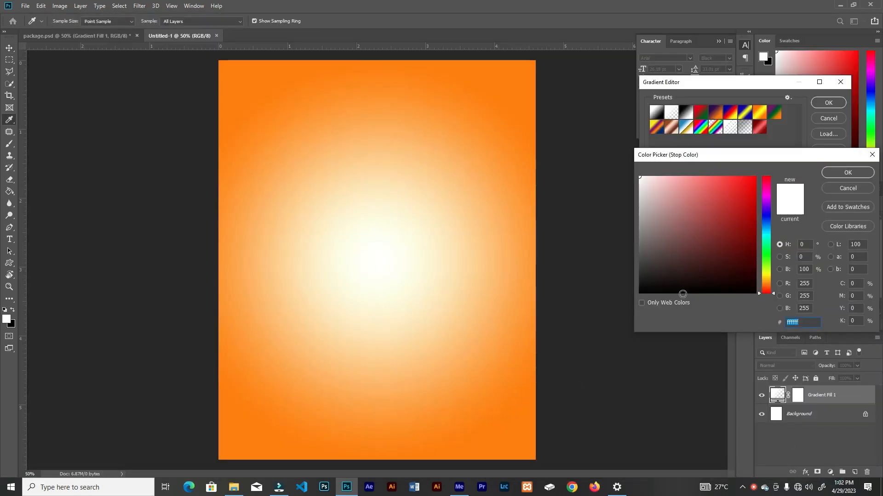
{"action": "type", "text": "ffd800"}
{"action": "left_click", "coordinate": [850, 172]}
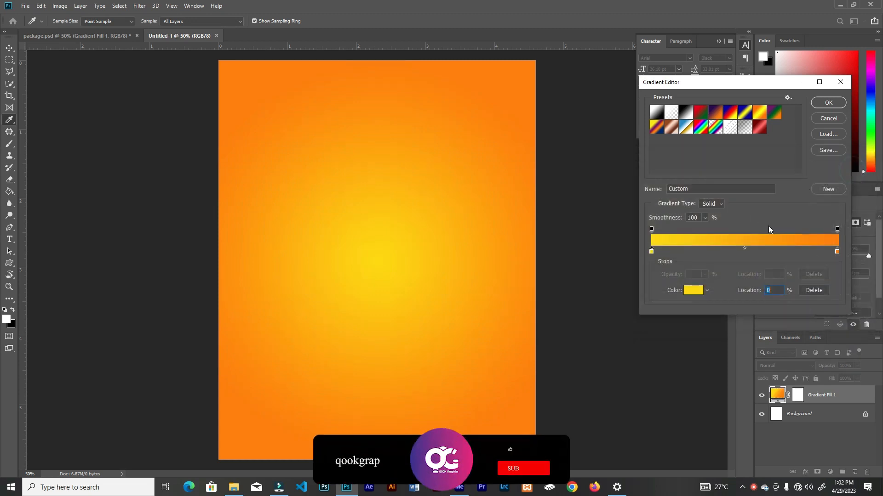
Set the gradient's outer colour stop to ff0000 and move its yellow glow toward the lower middle of the page
{"action": "left_click", "coordinate": [836, 252]}
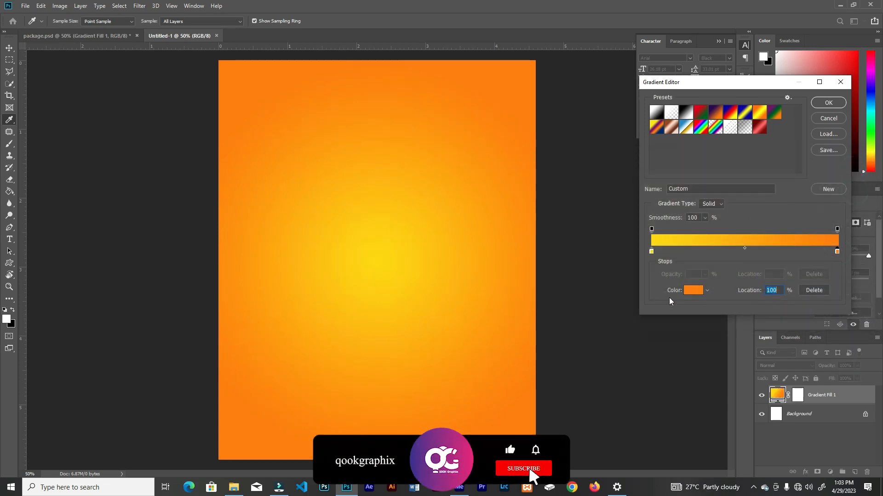
{"action": "left_click", "coordinate": [693, 290]}
{"action": "type", "text": "ff0000"}
{"action": "left_click", "coordinate": [847, 173]}
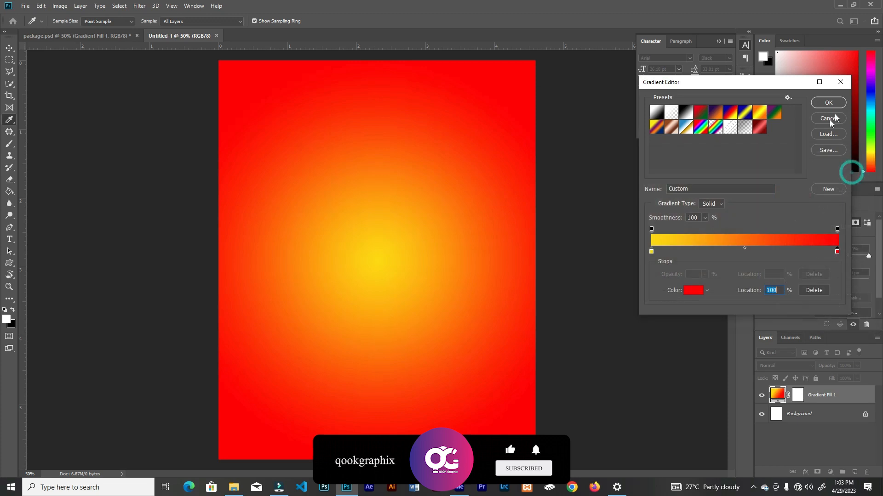
{"action": "left_click", "coordinate": [828, 102]}
{"action": "left_click_drag", "start_coordinate": [400, 245], "coordinate": [425, 326]}
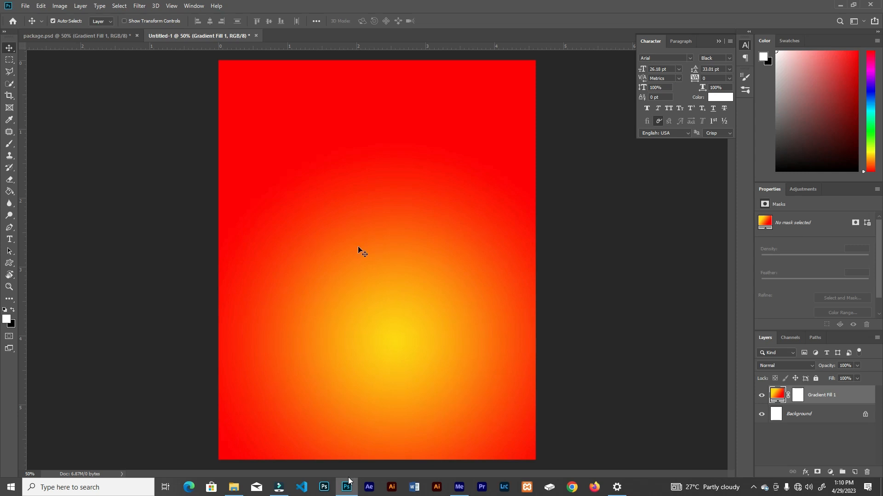
Place the wooden chip bowl image, scale it to about 28% and position it over the yellow glow
{"action": "left_click", "coordinate": [235, 482]}
{"action": "left_click_drag", "start_coordinate": [453, 73], "coordinate": [444, 272]}
{"action": "left_click_drag", "start_coordinate": [387, 282], "coordinate": [369, 313]}
{"action": "left_click_drag", "start_coordinate": [518, 94], "coordinate": [509, 107]}
{"action": "left_click_drag", "start_coordinate": [386, 303], "coordinate": [377, 314]}
{"action": "left_click_drag", "start_coordinate": [502, 117], "coordinate": [499, 122]}
{"action": "left_click_drag", "start_coordinate": [375, 305], "coordinate": [377, 306]}
{"action": "left_click_drag", "start_coordinate": [500, 122], "coordinate": [489, 135]}
{"action": "left_click", "coordinate": [351, 21]}
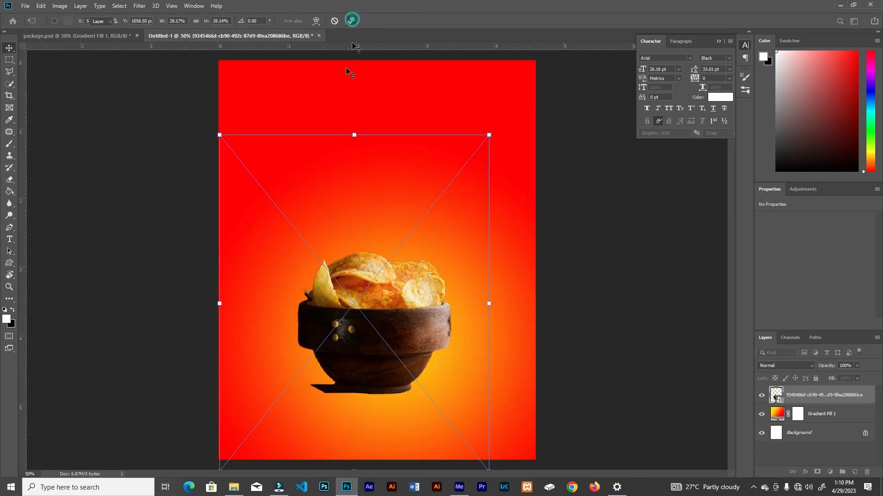
{"action": "left_click_drag", "start_coordinate": [362, 305], "coordinate": [365, 313]}
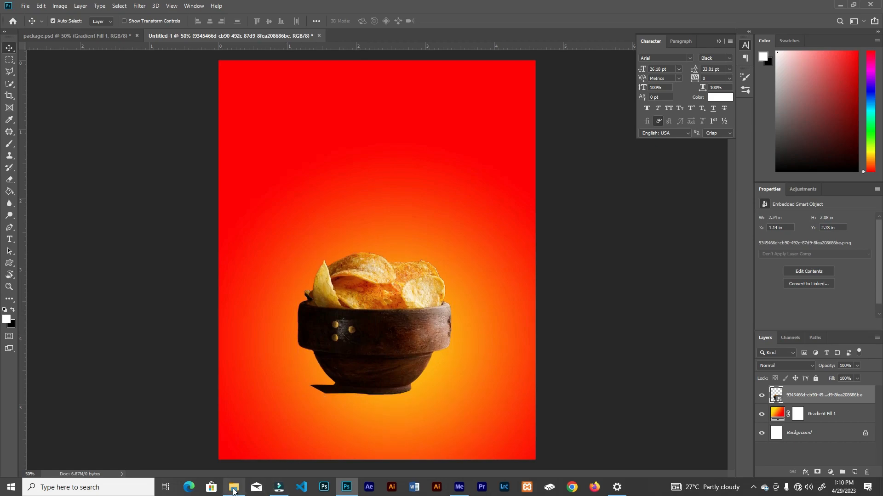
Place the honey dipper image, scale it to about 20% and position it to the right of the bowl
{"action": "left_click", "coordinate": [233, 487]}
{"action": "left_click_drag", "start_coordinate": [605, 69], "coordinate": [472, 178]}
{"action": "left_click_drag", "start_coordinate": [534, 98], "coordinate": [466, 169]}
{"action": "left_click_drag", "start_coordinate": [459, 189], "coordinate": [555, 250]}
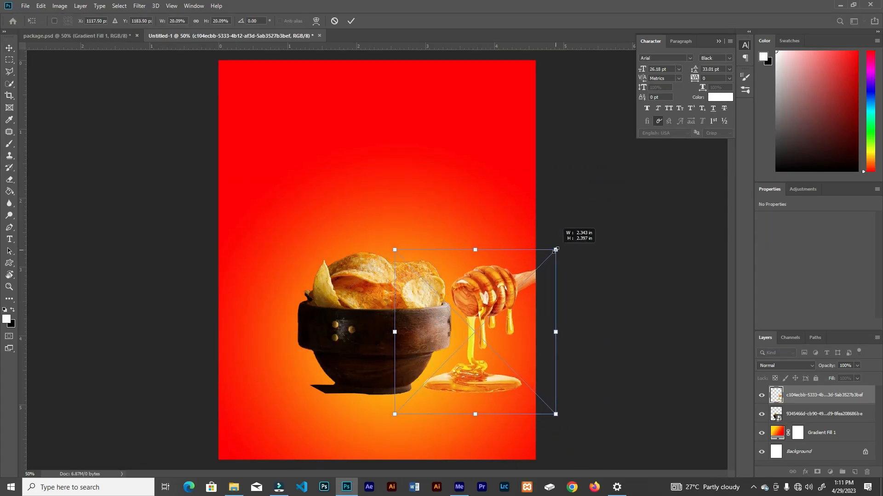
{"action": "left_click_drag", "start_coordinate": [501, 294], "coordinate": [502, 304]}
{"action": "left_click", "coordinate": [351, 21]}
Place the red chillies image, scale it down and position it at the bowl's lower left side
{"action": "left_click", "coordinate": [233, 487]}
{"action": "left_click_drag", "start_coordinate": [517, 70], "coordinate": [345, 311]}
{"action": "left_click_drag", "start_coordinate": [515, 175], "coordinate": [429, 243]}
{"action": "left_click_drag", "start_coordinate": [352, 307], "coordinate": [374, 291]}
{"action": "left_click_drag", "start_coordinate": [294, 358], "coordinate": [299, 361]}
{"action": "left_click", "coordinate": [351, 21]}
Shift the bowl slightly right and scale it down a little between the chillies and the honey dipper
{"action": "left_click", "coordinate": [386, 340]}
{"action": "left_click_drag", "start_coordinate": [386, 340], "coordinate": [398, 341]}
{"action": "left_click_drag", "start_coordinate": [500, 145], "coordinate": [492, 155]}
{"action": "left_click_drag", "start_coordinate": [387, 340], "coordinate": [388, 346]}
{"action": "left_click", "coordinate": [351, 22]}
Nudge the chillies toward the bowl, then shrink the honey dipper slightly and move it down to the right
{"action": "left_click_drag", "start_coordinate": [291, 357], "coordinate": [300, 357]}
{"action": "left_click", "coordinate": [466, 294]}
{"action": "key", "text": "ctrl+t"}
{"action": "left_click_drag", "start_coordinate": [555, 260], "coordinate": [548, 267]}
{"action": "left_click_drag", "start_coordinate": [480, 301], "coordinate": [486, 309]}
{"action": "left_click", "coordinate": [351, 21]}
Place the potato chips pile image, scale it to about 31% and position it on top of the bowl
{"action": "left_click", "coordinate": [233, 487]}
{"action": "left_click_drag", "start_coordinate": [103, 70], "coordinate": [363, 303]}
{"action": "left_click_drag", "start_coordinate": [535, 102], "coordinate": [397, 241]}
{"action": "left_click_drag", "start_coordinate": [321, 324], "coordinate": [398, 282]}
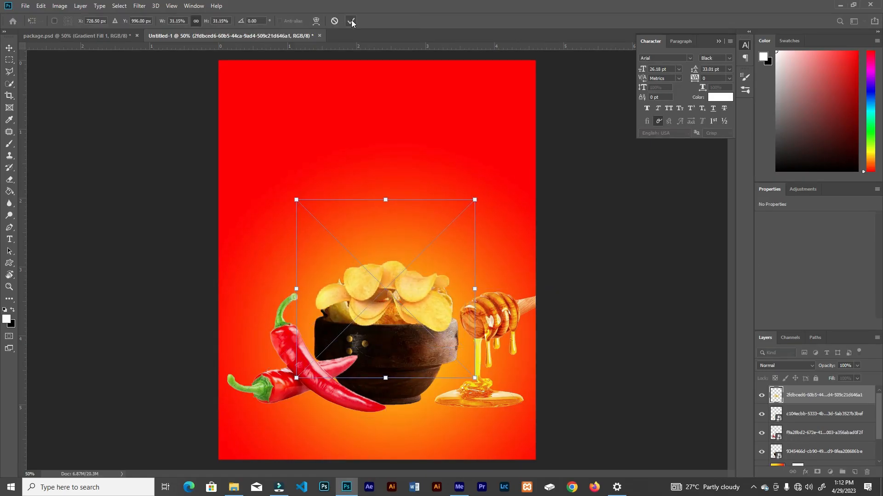
{"action": "left_click", "coordinate": [351, 21]}
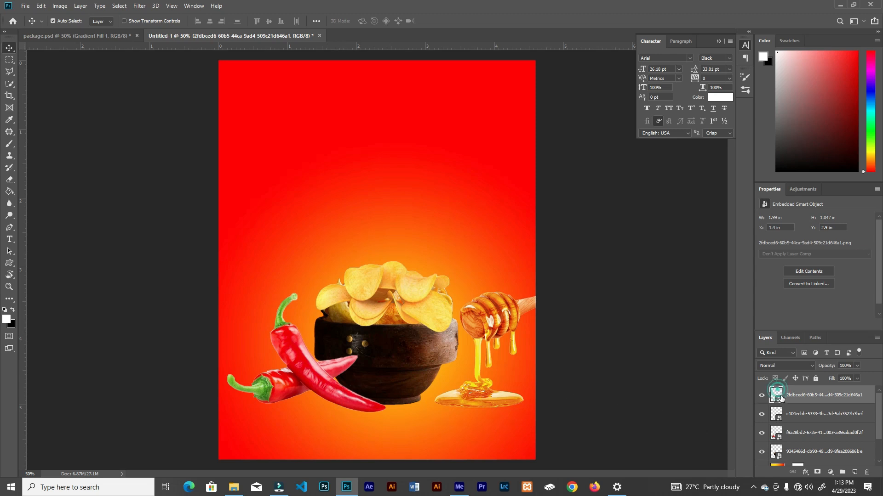
Add a layer mask to the chillies layer and load the bowl's outline as a selection with that mask active
{"action": "left_click", "coordinate": [322, 385]}
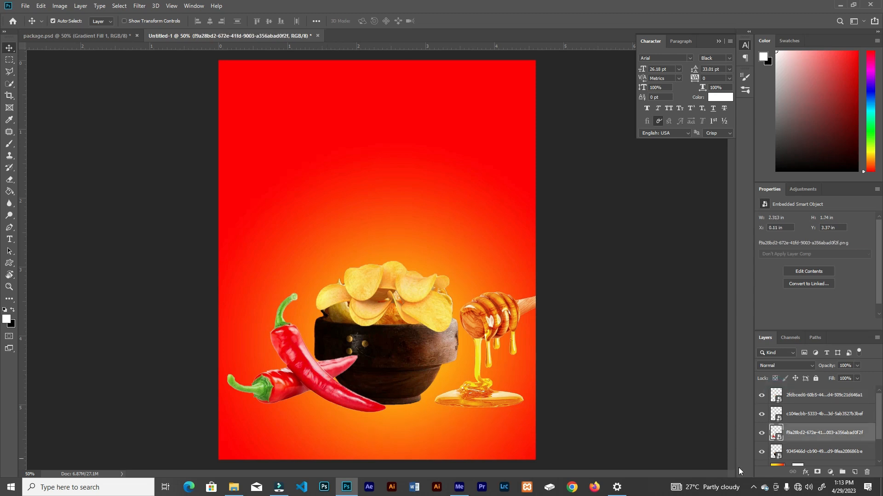
{"action": "left_click", "coordinate": [818, 472]}
{"action": "left_click", "coordinate": [409, 362]}
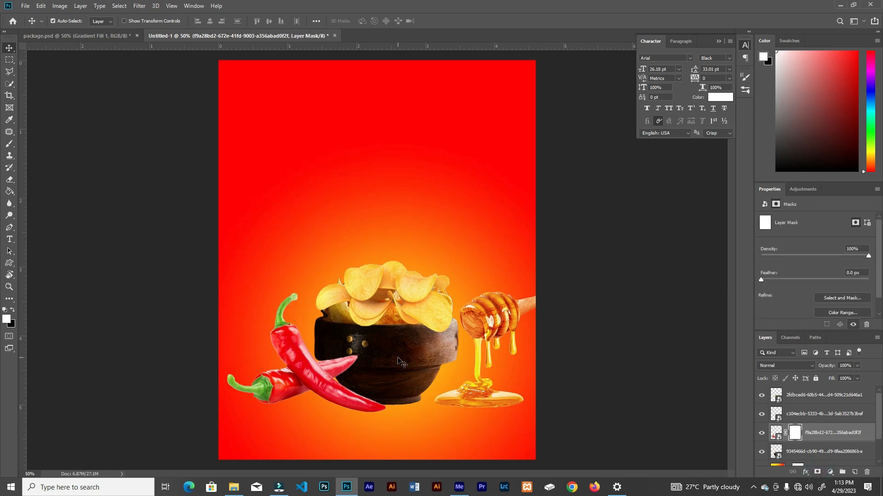
{"action": "left_click", "coordinate": [776, 451], "text": "ctrl"}
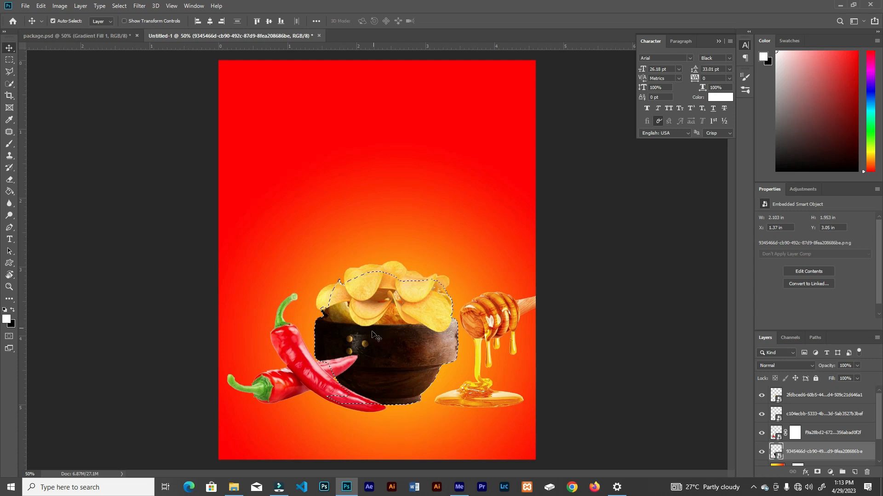
{"action": "left_click", "coordinate": [293, 380]}
{"action": "left_click", "coordinate": [795, 432]}
Brush black at 68% flow on the chillies mask to hide the rear chilli's tip overlapping the bowl, then deselect
{"action": "key", "text": "b"}
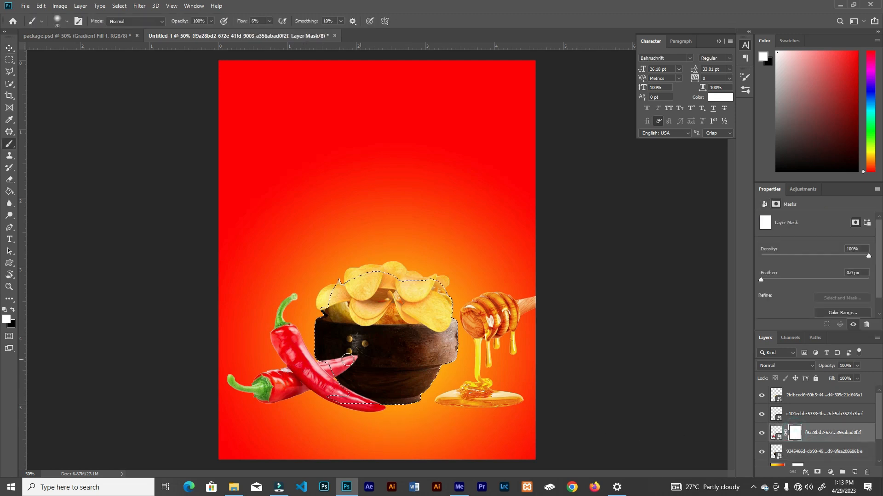
{"action": "left_click", "coordinate": [12, 311]}
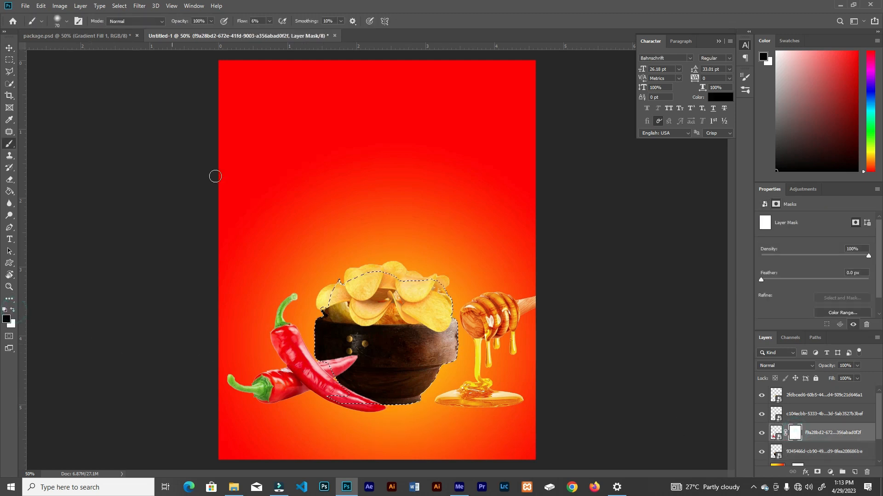
{"action": "left_click", "coordinate": [269, 21]}
{"action": "left_click_drag", "start_coordinate": [267, 30], "coordinate": [296, 31]}
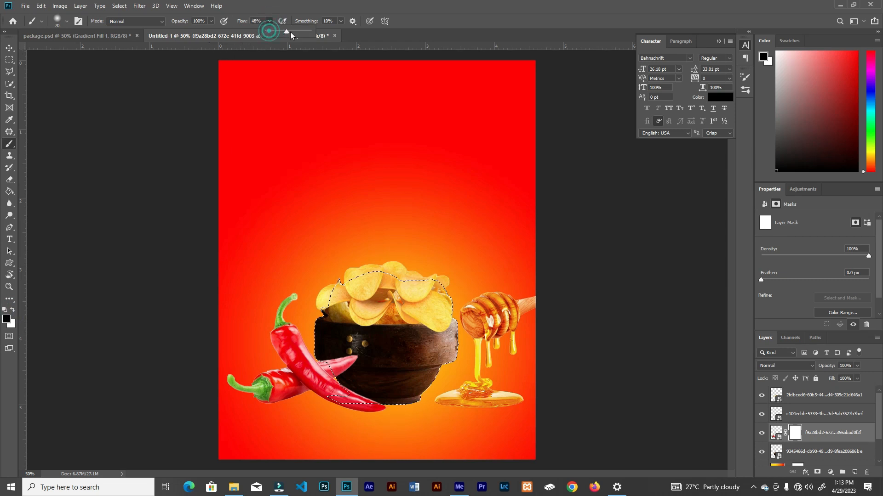
{"action": "mouse_move", "coordinate": [357, 349]}
{"action": "left_mouse_down"}
{"action": "mouse_move", "coordinate": [345, 368]}
{"action": "mouse_move", "coordinate": [347, 357]}
{"action": "left_mouse_up"}
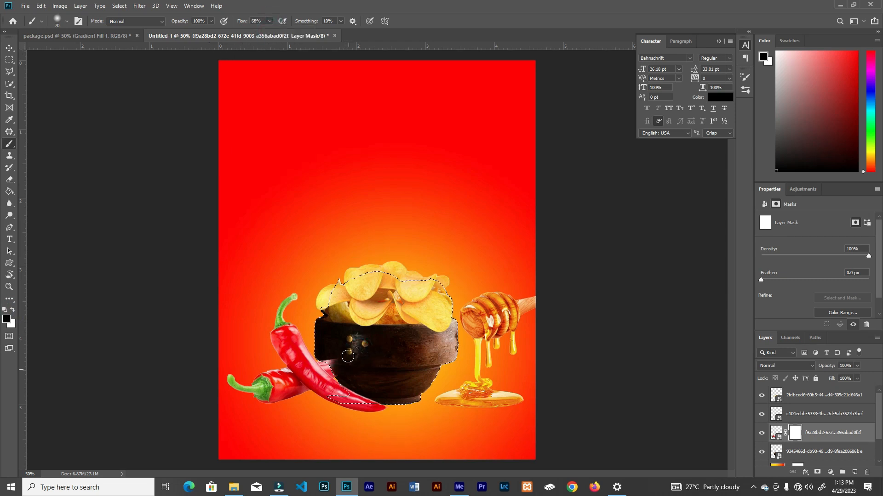
{"action": "key", "text": "ctrl+d"}
{"action": "key", "text": "v"}
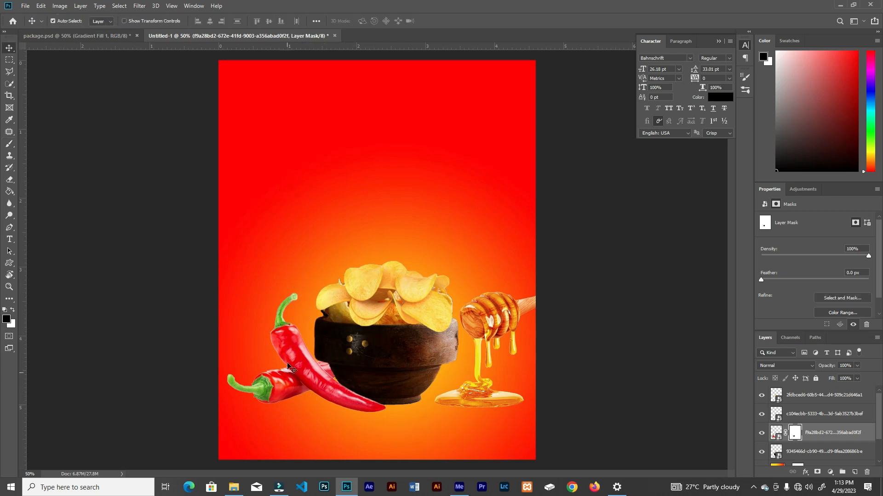
Add a Curves adjustment clipped to the chillies, pull its midtones down to darken them, and invert its mask
{"action": "left_click", "coordinate": [830, 473]}
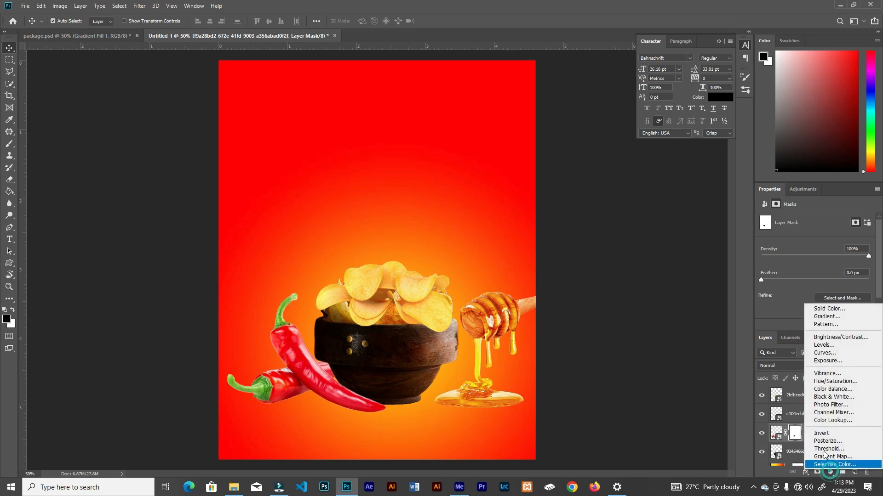
{"action": "left_click", "coordinate": [837, 353]}
{"action": "left_click", "coordinate": [813, 324]}
{"action": "left_click_drag", "start_coordinate": [826, 281], "coordinate": [832, 300]}
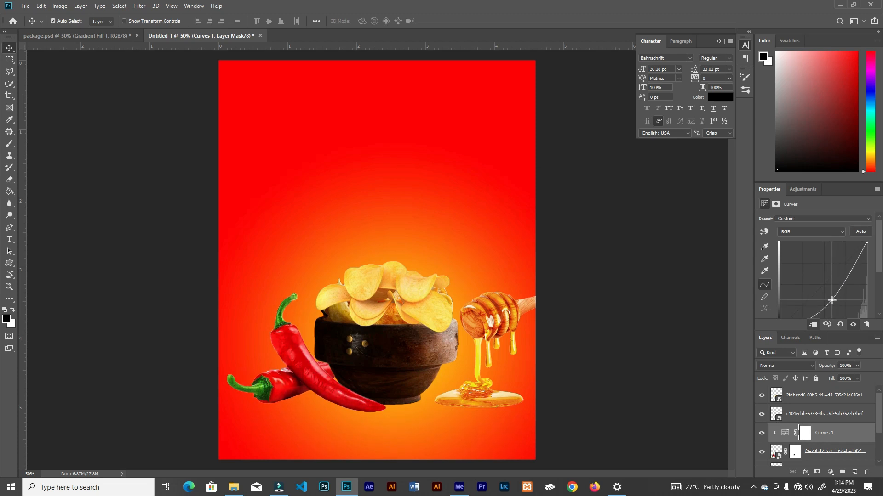
{"action": "key", "text": "ctrl+i"}
{"action": "left_click", "coordinate": [830, 472]}
{"action": "left_click", "coordinate": [834, 354]}
{"action": "key", "text": "ctrl+z"}
Add an Exposure adjustment clipped to the chillies, set the exposure to -1.82 and invert its mask
{"action": "left_click", "coordinate": [830, 472]}
{"action": "left_click", "coordinate": [837, 362]}
{"action": "left_click", "coordinate": [813, 324]}
{"action": "left_click_drag", "start_coordinate": [815, 241], "coordinate": [801, 242]}
{"action": "key", "text": "ctrl+i"}
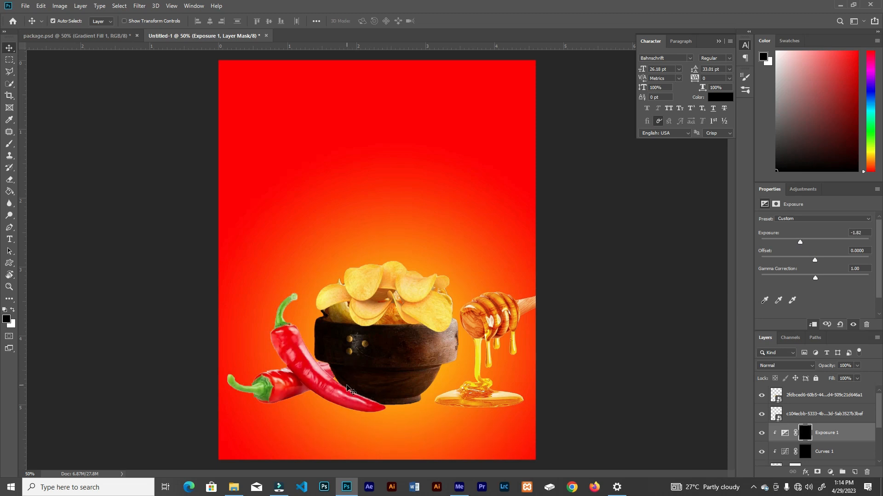
Brush white at 16% flow on the Exposure mask to build shading on the chillies where they overlap and meet the bowl
{"action": "key", "text": "b"}
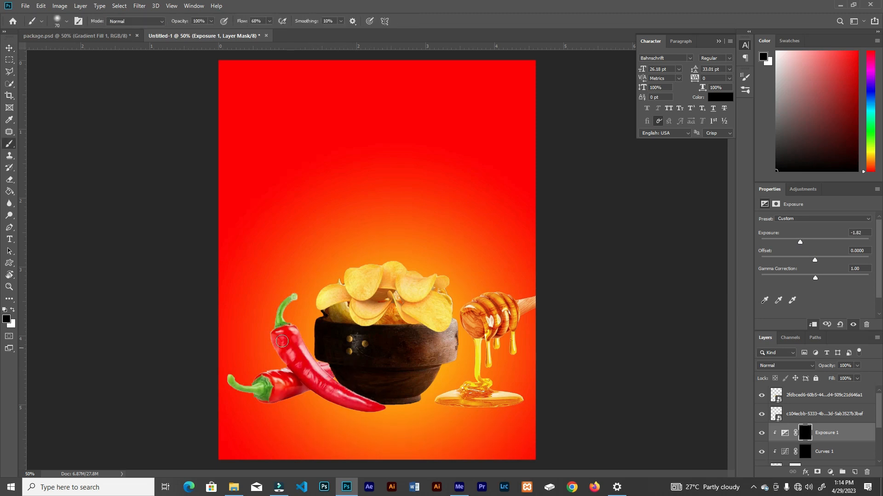
{"action": "left_click", "coordinate": [13, 311]}
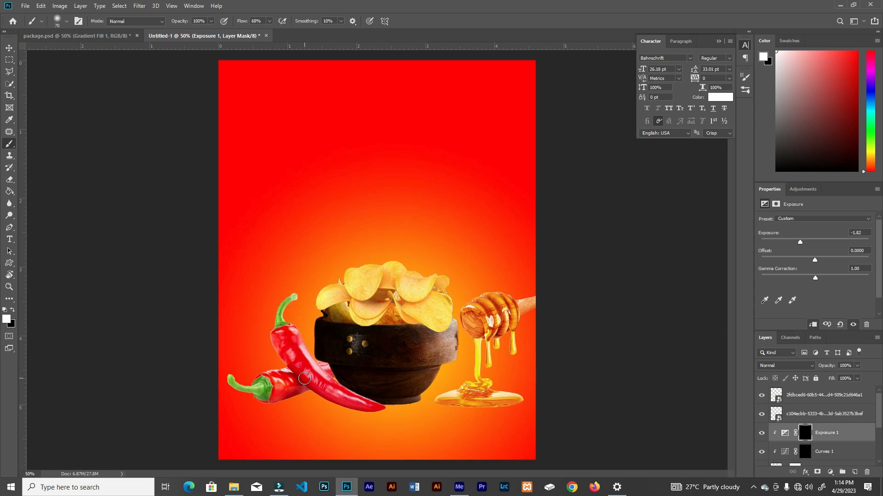
{"action": "mouse_move", "coordinate": [324, 374]}
{"action": "left_mouse_down"}
{"action": "mouse_move", "coordinate": [375, 402]}
{"action": "mouse_move", "coordinate": [323, 372]}
{"action": "mouse_move", "coordinate": [354, 397]}
{"action": "left_mouse_up"}
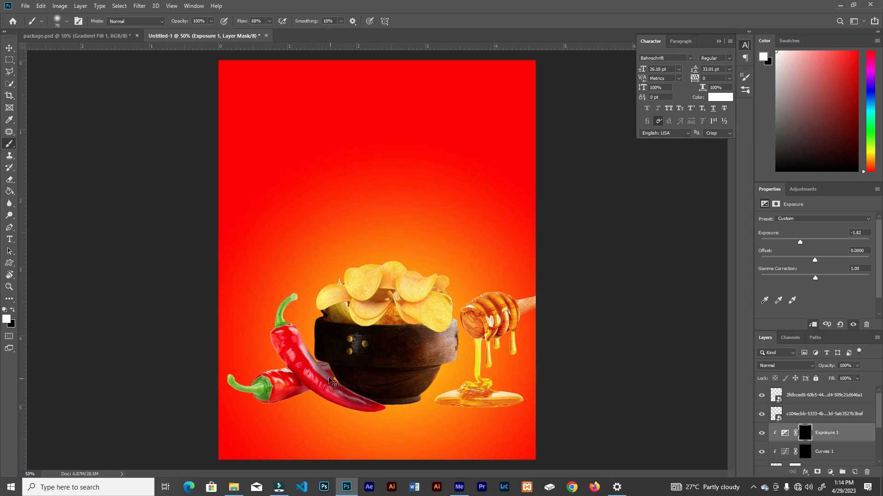
{"action": "key", "text": "ctrl+z"}
{"action": "left_click_drag", "start_coordinate": [271, 22], "coordinate": [248, 34]}
{"action": "mouse_move", "coordinate": [310, 356]}
{"action": "left_mouse_down"}
{"action": "mouse_move", "coordinate": [343, 390]}
{"action": "mouse_move", "coordinate": [372, 403]}
{"action": "mouse_move", "coordinate": [324, 369]}
{"action": "mouse_move", "coordinate": [337, 381]}
{"action": "left_mouse_up"}
{"action": "mouse_move", "coordinate": [325, 366]}
{"action": "left_mouse_down"}
{"action": "mouse_move", "coordinate": [335, 382]}
{"action": "mouse_move", "coordinate": [304, 341]}
{"action": "mouse_move", "coordinate": [314, 352]}
{"action": "mouse_move", "coordinate": [308, 381]}
{"action": "mouse_move", "coordinate": [297, 373]}
{"action": "mouse_move", "coordinate": [293, 382]}
{"action": "mouse_move", "coordinate": [306, 393]}
{"action": "mouse_move", "coordinate": [284, 389]}
{"action": "mouse_move", "coordinate": [301, 390]}
{"action": "mouse_move", "coordinate": [289, 365]}
{"action": "mouse_move", "coordinate": [318, 397]}
{"action": "mouse_move", "coordinate": [297, 378]}
{"action": "mouse_move", "coordinate": [320, 396]}
{"action": "mouse_move", "coordinate": [315, 391]}
{"action": "mouse_move", "coordinate": [389, 408]}
{"action": "mouse_move", "coordinate": [332, 377]}
{"action": "left_mouse_up"}
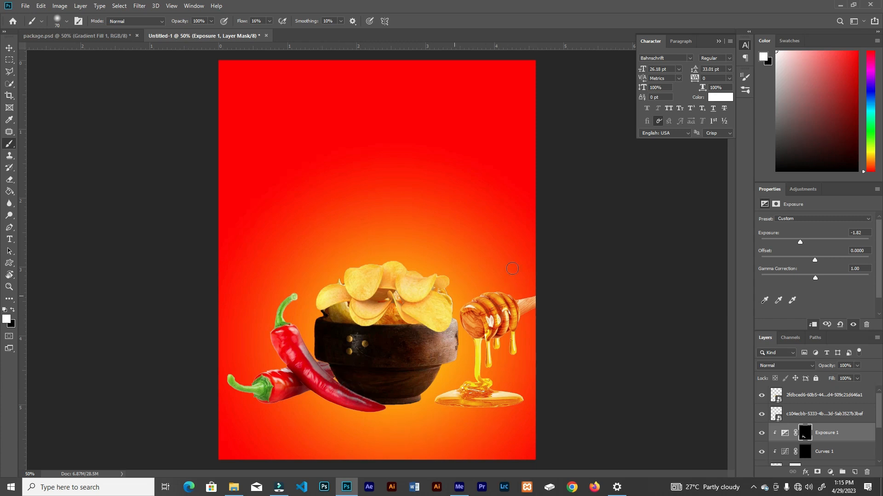
{"action": "mouse_move", "coordinate": [313, 366]}
{"action": "left_mouse_down"}
{"action": "mouse_move", "coordinate": [328, 370]}
{"action": "mouse_move", "coordinate": [306, 353]}
{"action": "mouse_move", "coordinate": [356, 391]}
{"action": "left_mouse_up"}
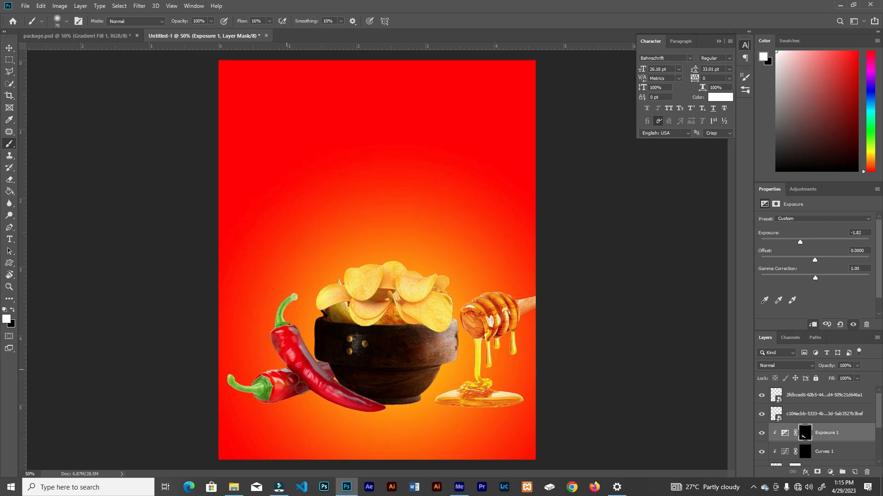
{"action": "left_click_drag", "start_coordinate": [286, 369], "coordinate": [312, 391]}
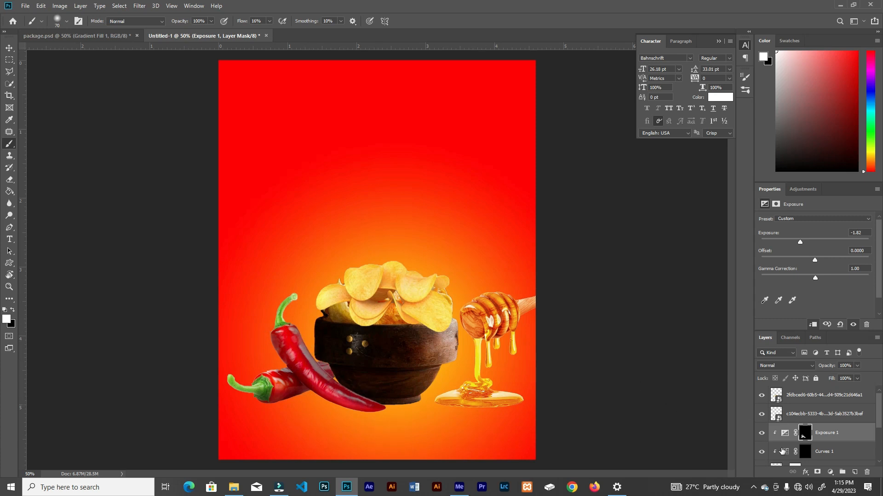
Brush white on the Curves mask to deepen the shading along the front chilli and its lower edge
{"action": "left_click", "coordinate": [805, 454]}
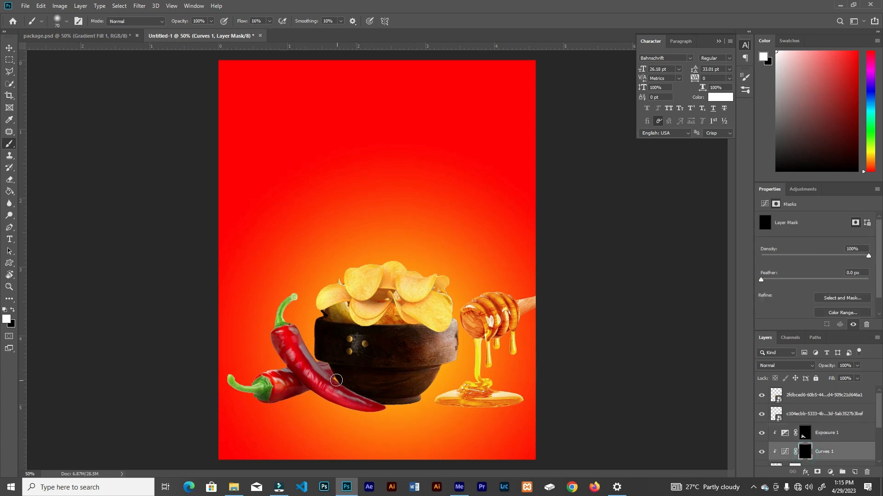
{"action": "mouse_move", "coordinate": [337, 382]}
{"action": "left_mouse_down"}
{"action": "mouse_move", "coordinate": [304, 340]}
{"action": "mouse_move", "coordinate": [354, 395]}
{"action": "mouse_move", "coordinate": [384, 405]}
{"action": "mouse_move", "coordinate": [322, 360]}
{"action": "mouse_move", "coordinate": [330, 378]}
{"action": "mouse_move", "coordinate": [304, 344]}
{"action": "left_mouse_up"}
{"action": "mouse_move", "coordinate": [302, 389]}
{"action": "left_mouse_down"}
{"action": "mouse_move", "coordinate": [236, 387]}
{"action": "mouse_move", "coordinate": [380, 394]}
{"action": "left_mouse_up"}
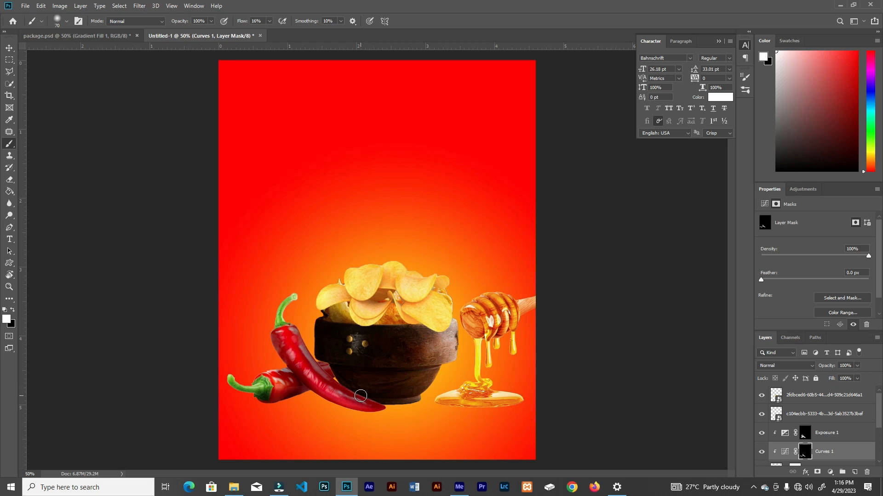
Place the lime wedge image, scale it to about 3% and position it in front of the bowl's lower right base
{"action": "left_click", "coordinate": [234, 488]}
{"action": "left_click_drag", "start_coordinate": [305, 69], "coordinate": [426, 248]}
{"action": "left_click_drag", "start_coordinate": [535, 116], "coordinate": [409, 234]}
{"action": "left_click_drag", "start_coordinate": [390, 253], "coordinate": [416, 408]}
{"action": "left_click_drag", "start_coordinate": [417, 376], "coordinate": [423, 376]}
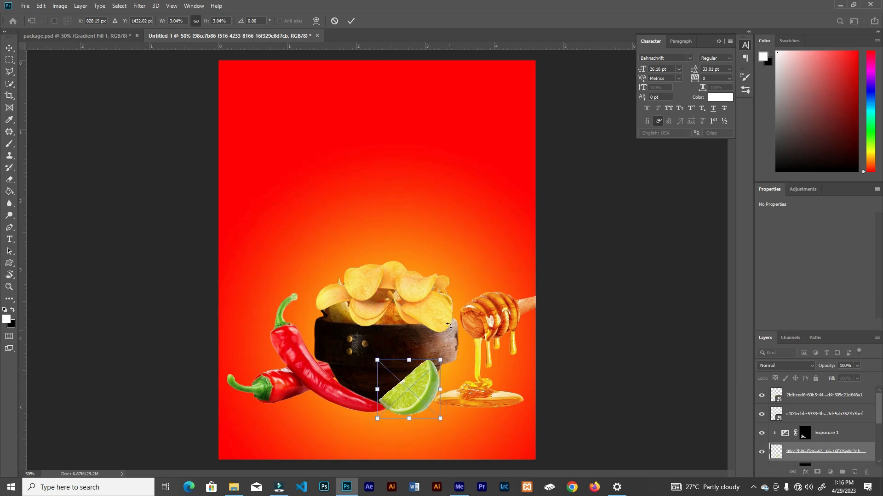
{"action": "left_click", "coordinate": [351, 22]}
Move the lime layer above the Exposure adjustment and clip that adjustment to the chillies again
{"action": "left_click_drag", "start_coordinate": [868, 453], "coordinate": [860, 424]}
{"action": "left_click", "coordinate": [845, 454]}
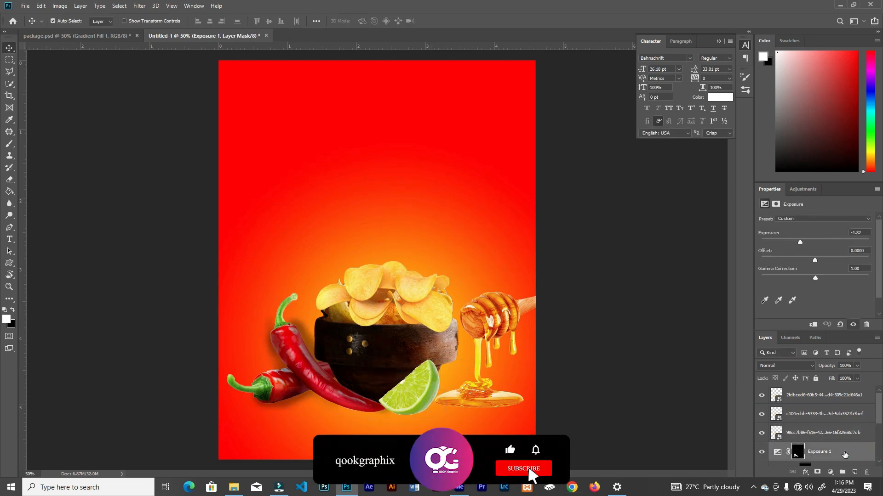
{"action": "right_click", "coordinate": [845, 454]}
{"action": "left_click", "coordinate": [811, 238]}
Rotate the lime wedge slightly and reposition it between the chilli tip and the bowl's lower right edge
{"action": "left_click", "coordinate": [825, 433]}
{"action": "key", "text": "ctrl+t"}
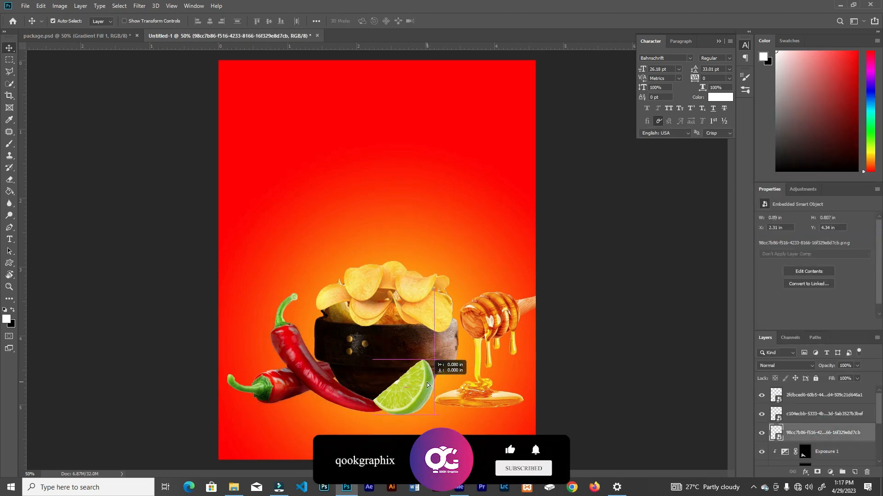
{"action": "left_click_drag", "start_coordinate": [445, 357], "coordinate": [420, 384]}
{"action": "left_click", "coordinate": [352, 23]}
Nudge the honey dipper left and send its layer backward to just beneath the bowl layer
{"action": "left_click_drag", "start_coordinate": [500, 322], "coordinate": [495, 322]}
{"action": "key", "text": "ctrl+bracketleft"}
{"action": "key", "text": "ctrl+bracketleft"}
{"action": "key", "text": "ctrl+bracketright"}
{"action": "key", "text": "ctrl+bracketright"}
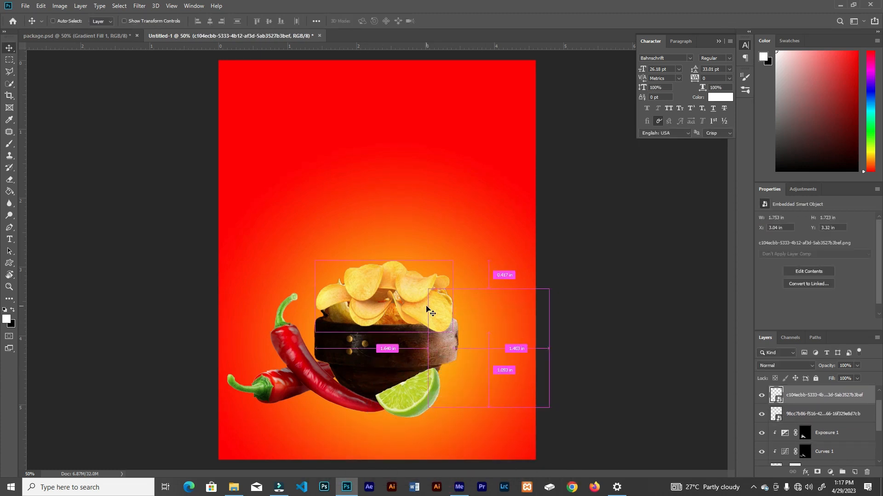
{"action": "key", "text": "ctrl+bracketleft"}
{"action": "key", "text": "ctrl+bracketleft"}
{"action": "key", "text": "ctrl+bracketleft"}
{"action": "key", "text": "ctrl+bracketleft"}
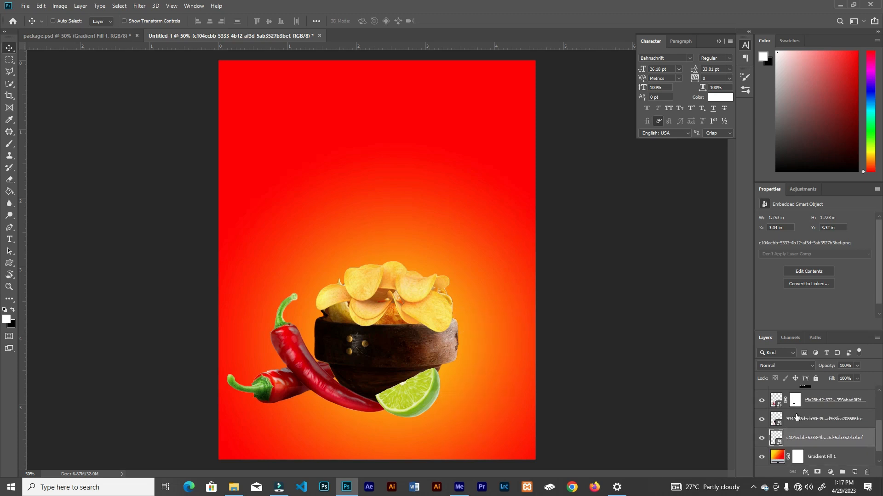
Shift the ingredient arrangement slightly down and right, and nudge the honey dipper into place beside the bowl
{"action": "key", "text": "ctrl+bracketright"}
{"action": "left_click_drag", "start_coordinate": [403, 339], "coordinate": [418, 377]}
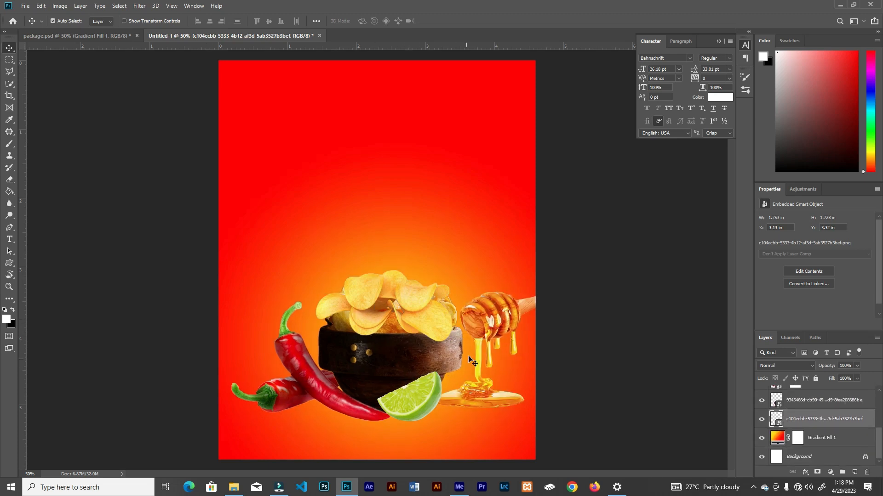
{"action": "left_click_drag", "start_coordinate": [486, 330], "coordinate": [488, 329]}
Add a darkening Curves adjustment clipped to the lime wedge and invert its mask to black
{"action": "left_click", "coordinate": [399, 362]}
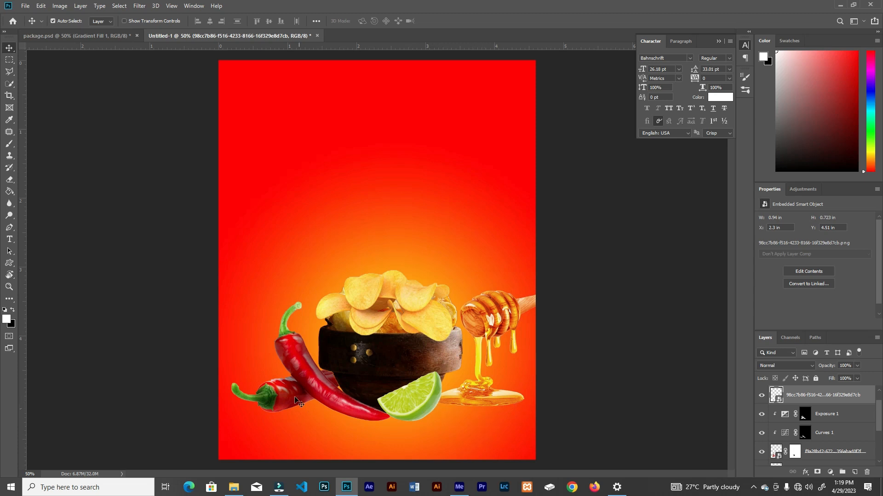
{"action": "left_click", "coordinate": [817, 472]}
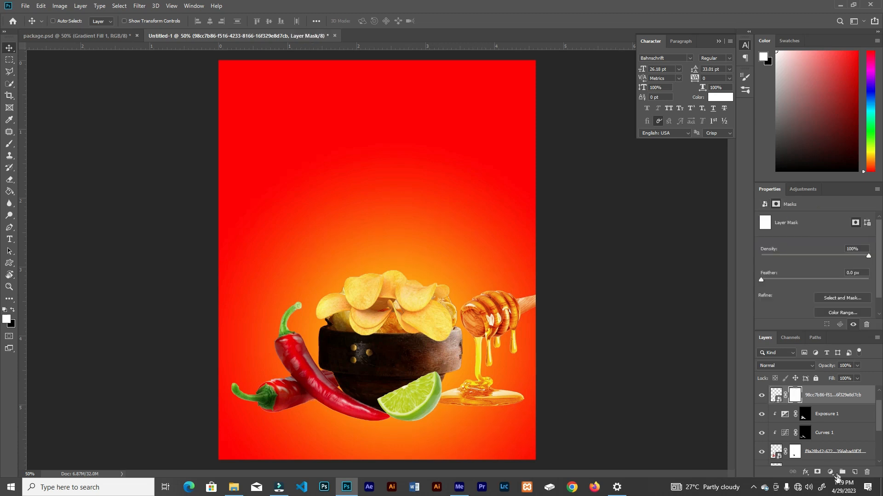
{"action": "key", "text": "ctrl+z"}
{"action": "left_click", "coordinate": [830, 472]}
{"action": "left_click", "coordinate": [848, 350]}
{"action": "left_click", "coordinate": [813, 325]}
{"action": "left_click_drag", "start_coordinate": [823, 287], "coordinate": [837, 304]}
{"action": "key", "text": "ctrl+i"}
Add a clipped Exposure adjustment of -1.25 for the lime and invert its mask
{"action": "left_click", "coordinate": [829, 472]}
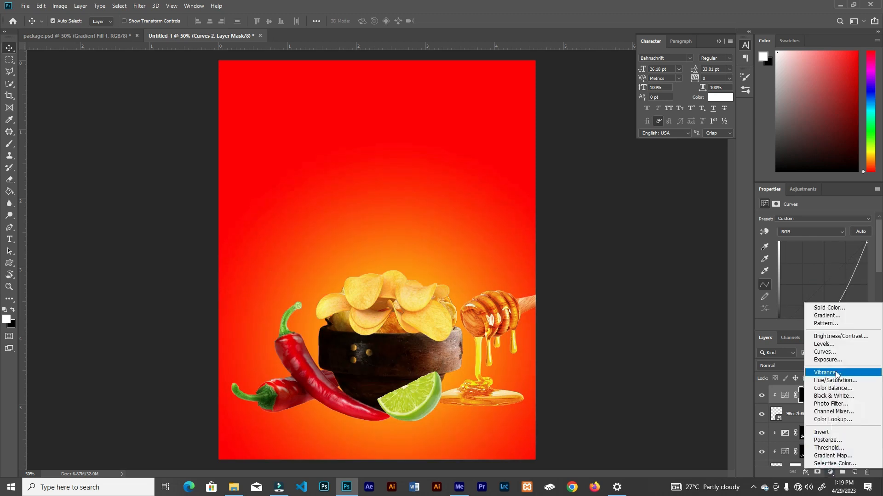
{"action": "left_click", "coordinate": [823, 375]}
{"action": "left_click_drag", "start_coordinate": [815, 242], "coordinate": [804, 242]}
{"action": "key", "text": "ctrl+i"}
Paint white on the lime's Curves and Exposure masks to shade the wedge's edge near the chilli tip
{"action": "left_click", "coordinate": [804, 415]}
{"action": "key", "text": "b"}
{"action": "mouse_move", "coordinate": [384, 407]}
{"action": "left_mouse_down"}
{"action": "mouse_move", "coordinate": [408, 420]}
{"action": "mouse_move", "coordinate": [437, 403]}
{"action": "mouse_move", "coordinate": [408, 421]}
{"action": "mouse_move", "coordinate": [382, 401]}
{"action": "left_mouse_up"}
{"action": "left_click", "coordinate": [805, 396]}
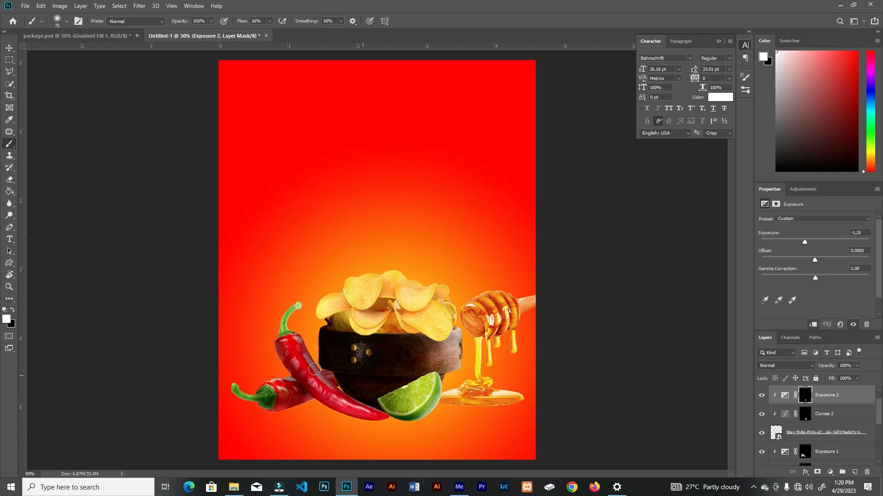
Darken the chillies further by lowering their Curves adjustment and setting their Exposure to -3.08
{"action": "scroll", "coordinate": [865, 419], "scroll_direction": "down", "scroll_amount": 2}
{"action": "left_click", "coordinate": [804, 433]}
{"action": "mouse_move", "coordinate": [833, 303]}
{"action": "left_mouse_down"}
{"action": "mouse_move", "coordinate": [849, 313]}
{"action": "mouse_move", "coordinate": [842, 309]}
{"action": "left_mouse_up"}
{"action": "left_click", "coordinate": [805, 415]}
{"action": "left_click", "coordinate": [783, 416]}
{"action": "left_click_drag", "start_coordinate": [800, 242], "coordinate": [790, 243]}
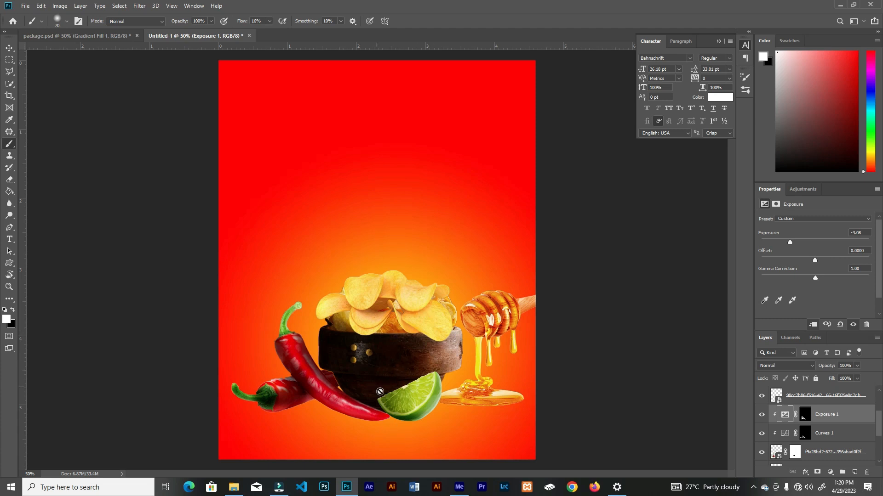
Draw a flat ellipse about 388 by 56 px over the honey puddle and fill it with black
{"action": "left_click", "coordinate": [10, 264]}
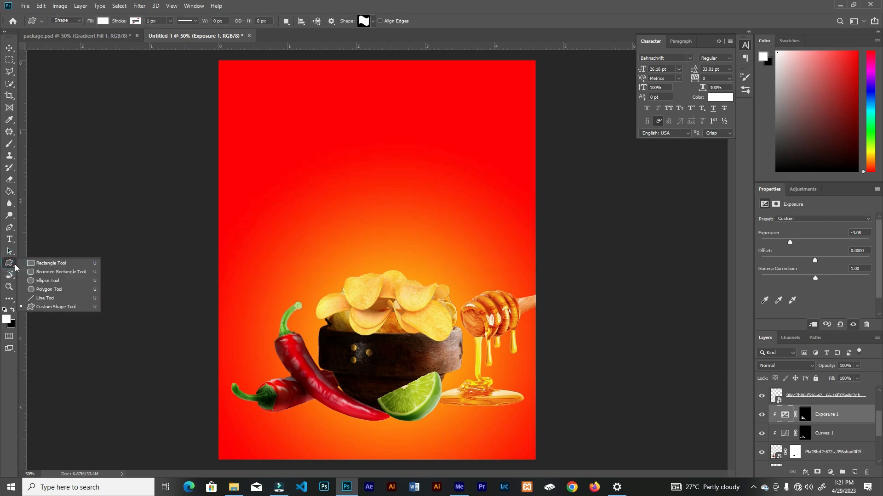
{"action": "left_click", "coordinate": [40, 281]}
{"action": "left_click_drag", "start_coordinate": [447, 394], "coordinate": [536, 405]}
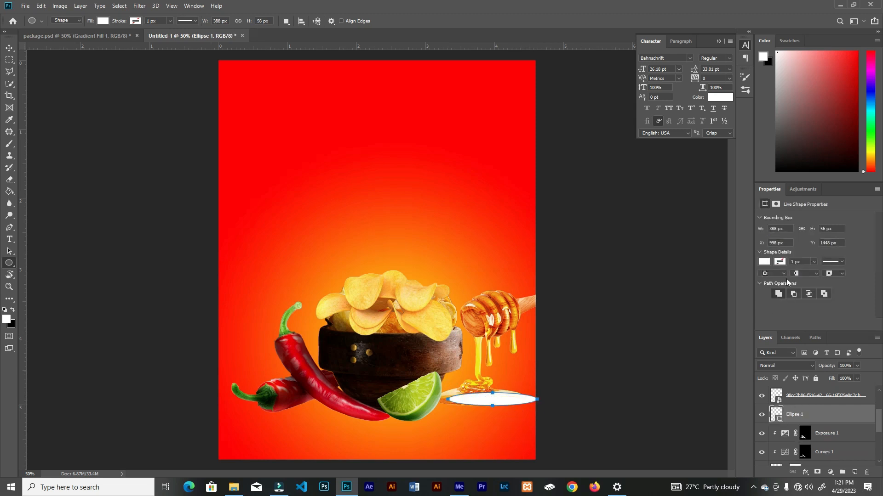
{"action": "left_click", "coordinate": [765, 264]}
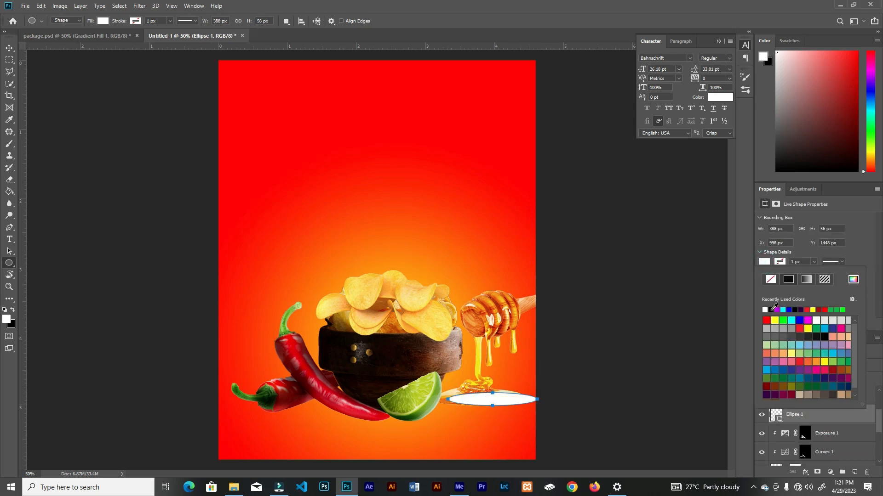
{"action": "left_click", "coordinate": [773, 310]}
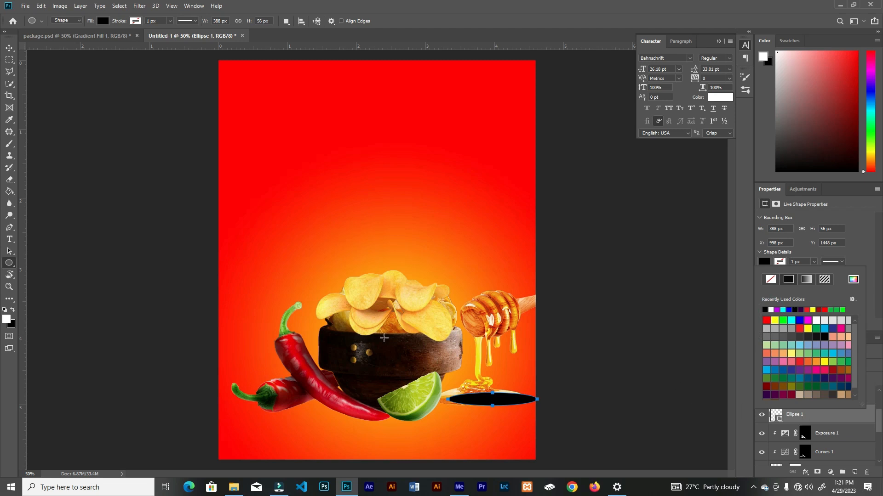
Shift the black ellipse onto the honey puddle and send its layer to just beneath the honey dipper layer
{"action": "key", "text": "v"}
{"action": "left_click_drag", "start_coordinate": [496, 401], "coordinate": [488, 399]}
{"action": "key", "text": "ctrl+bracketleft"}
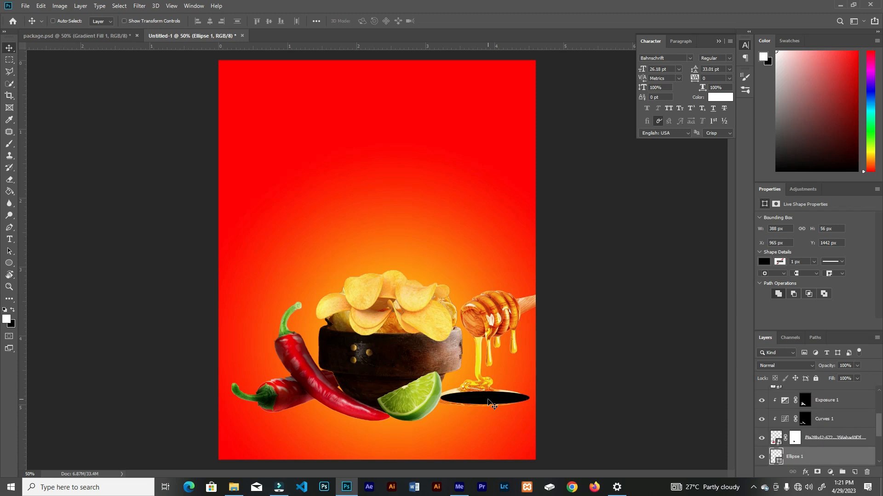
{"action": "key", "text": "ctrl+bracketleft"}
{"action": "key", "text": "ctrl+bracketleft"}
{"action": "key", "text": "ctrl+bracketleft"}
{"action": "key", "text": "ctrl+bracketleft"}
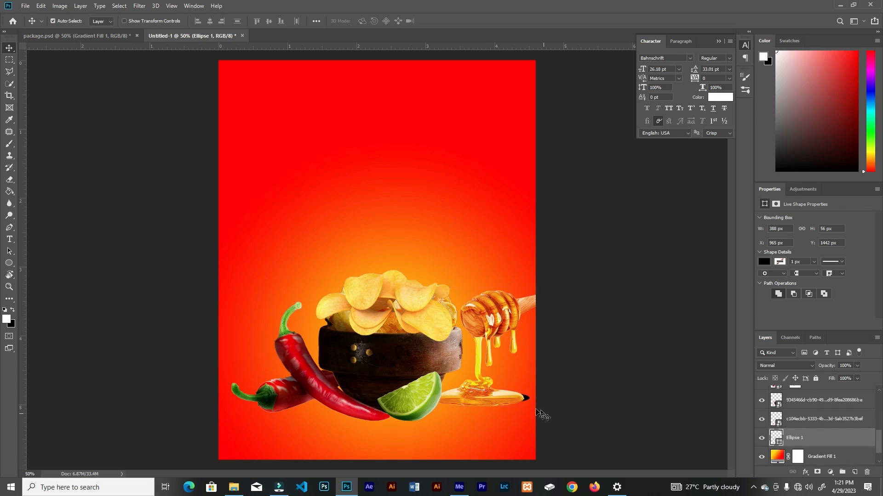
Transform the ellipse to fit under the honey puddle and feather its edge into a soft shadow
{"action": "key", "text": "ctrl+t"}
{"action": "left_click_drag", "start_coordinate": [499, 399], "coordinate": [524, 408]}
{"action": "left_click", "coordinate": [440, 22]}
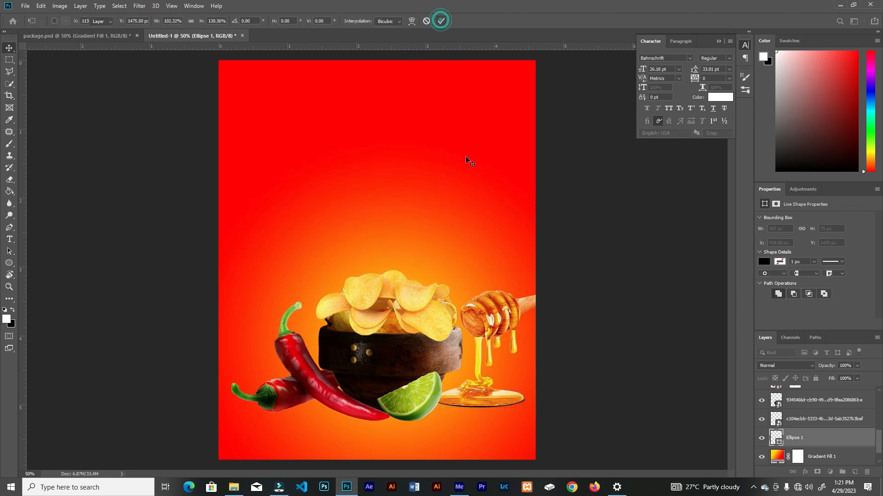
{"action": "left_click", "coordinate": [779, 203]}
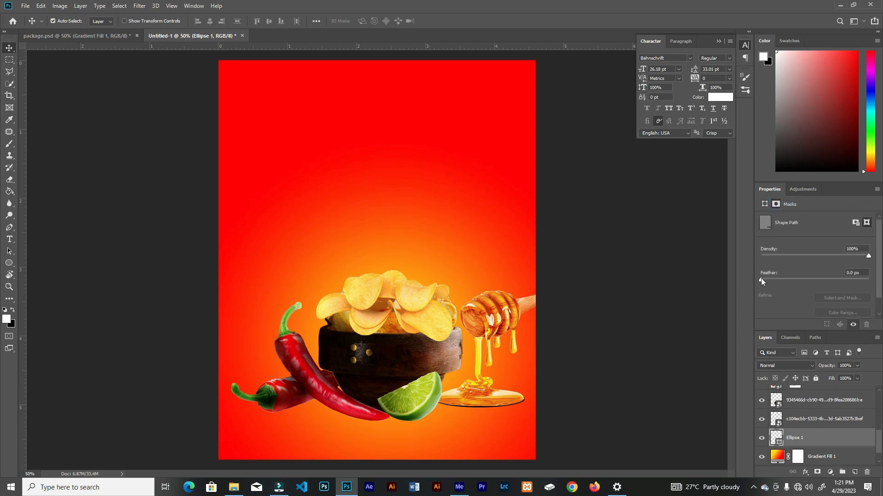
{"action": "left_click_drag", "start_coordinate": [761, 280], "coordinate": [794, 277]}
{"action": "left_click_drag", "start_coordinate": [787, 282], "coordinate": [787, 282]}
Create a new layer above the ellipse and set up an enlarged soft brush with black as the foreground colour
{"action": "left_click_drag", "start_coordinate": [877, 442], "coordinate": [877, 443]}
{"action": "left_click", "coordinate": [854, 473]}
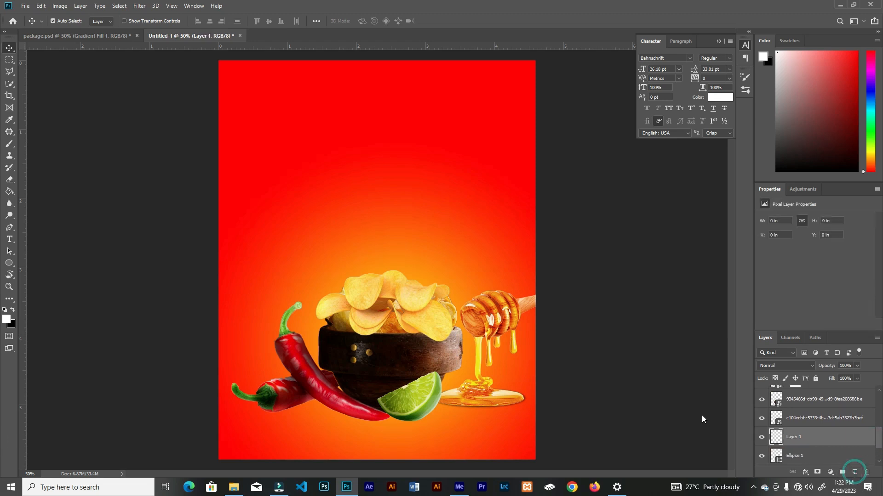
{"action": "key", "text": "b"}
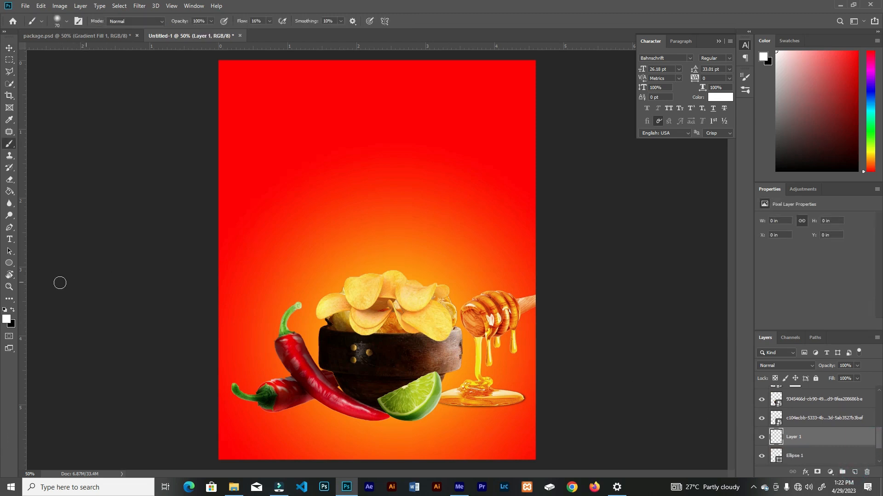
{"action": "key", "text": "bracketright"}
{"action": "key", "text": "bracketright"}
{"action": "key", "text": "bracketright"}
{"action": "key", "text": "bracketright"}
{"action": "key", "text": "bracketright"}
{"action": "key", "text": "bracketright"}
{"action": "mouse_move", "coordinate": [359, 421]}
{"action": "left_mouse_down"}
{"action": "mouse_move", "coordinate": [322, 414]}
{"action": "mouse_move", "coordinate": [351, 413]}
{"action": "left_mouse_up"}
{"action": "key", "text": "ctrl+z"}
{"action": "left_click", "coordinate": [12, 310]}
{"action": "mouse_move", "coordinate": [382, 417]}
{"action": "left_mouse_down"}
{"action": "mouse_move", "coordinate": [296, 388]}
{"action": "mouse_move", "coordinate": [407, 400]}
{"action": "mouse_move", "coordinate": [521, 391]}
{"action": "mouse_move", "coordinate": [319, 393]}
{"action": "mouse_move", "coordinate": [437, 385]}
{"action": "left_mouse_up"}
{"action": "key", "text": "ctrl+z"}
{"action": "key", "text": "ctrl+z"}
{"action": "key", "text": "ctrl+z"}
Reduce the brush to 125 px and paint soft black shadows beneath the chillies and the lime wedge
{"action": "key", "text": "bracketleft"}
{"action": "key", "text": "bracketleft"}
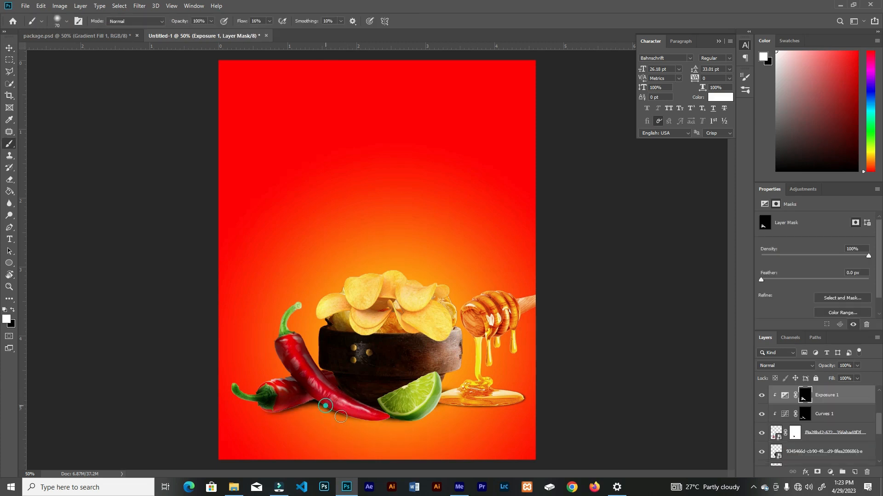
{"action": "left_click_drag", "start_coordinate": [340, 417], "coordinate": [297, 384]}
{"action": "left_click_drag", "start_coordinate": [370, 425], "coordinate": [393, 413]}
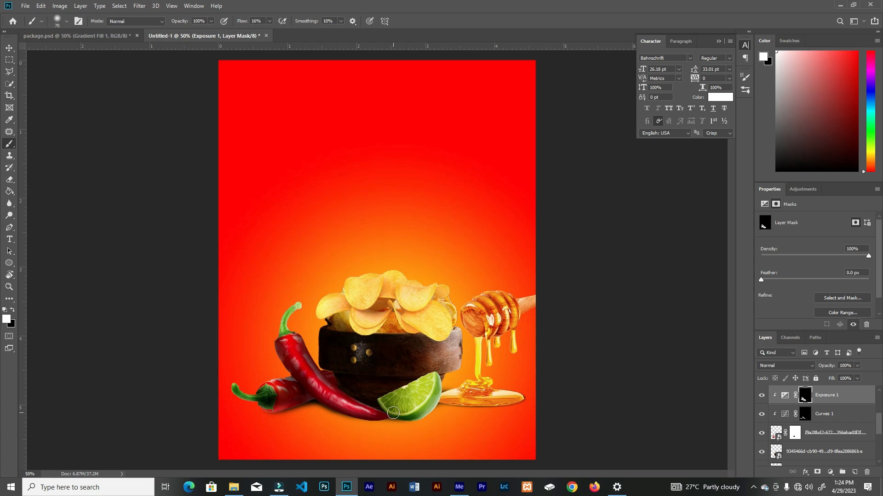
Place the orange sunburst image from the potatp folder and scale it across the canvas
{"action": "left_click", "coordinate": [234, 487]}
{"action": "left_click_drag", "start_coordinate": [361, 70], "coordinate": [504, 388]}
{"action": "key", "text": "ctrl+minus"}
{"action": "left_click_drag", "start_coordinate": [430, 261], "coordinate": [444, 273]}
{"action": "left_click_drag", "start_coordinate": [505, 400], "coordinate": [509, 406]}
{"action": "left_click", "coordinate": [372, 62]}
Send the sunburst layer to just above Gradient Fill 1 and set its blend mode to Pin Light
{"action": "key", "text": "ctrl+bracketleft"}
{"action": "key", "text": "ctrl+bracketleft"}
{"action": "key", "text": "ctrl+bracketleft"}
{"action": "key", "text": "ctrl+bracketleft"}
{"action": "key", "text": "ctrl+bracketleft"}
{"action": "key", "text": "ctrl+bracketleft"}
{"action": "key", "text": "ctrl+bracketright"}
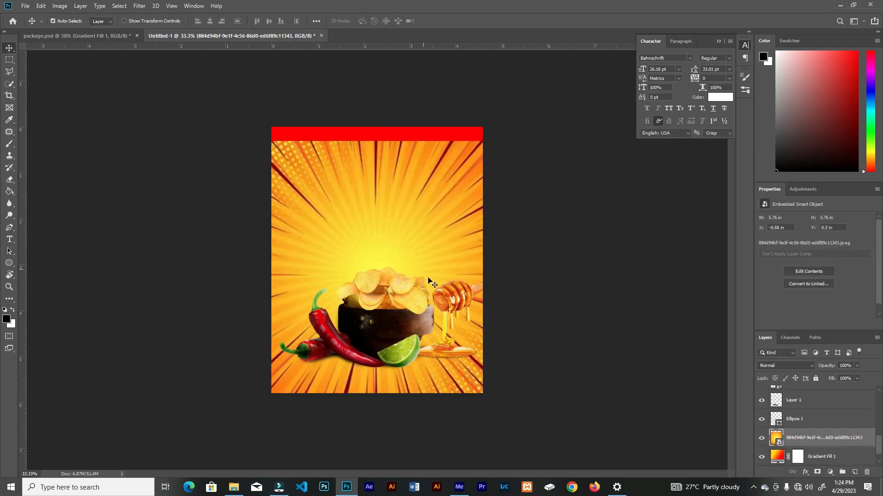
{"action": "left_click", "coordinate": [785, 366]}
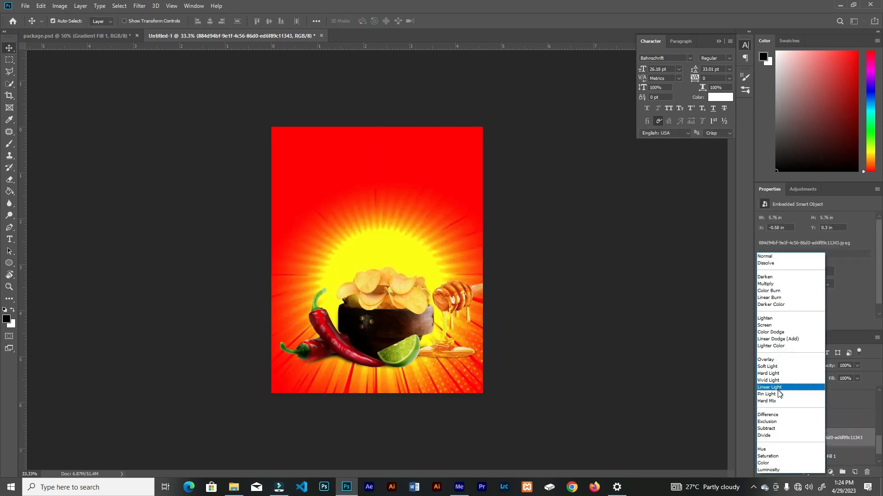
{"action": "left_click", "coordinate": [776, 396]}
Enlarge the sunburst to about 7.95 in square so it covers the whole canvas, and lower its opacity to 50%
{"action": "left_click_drag", "start_coordinate": [406, 179], "coordinate": [409, 190]}
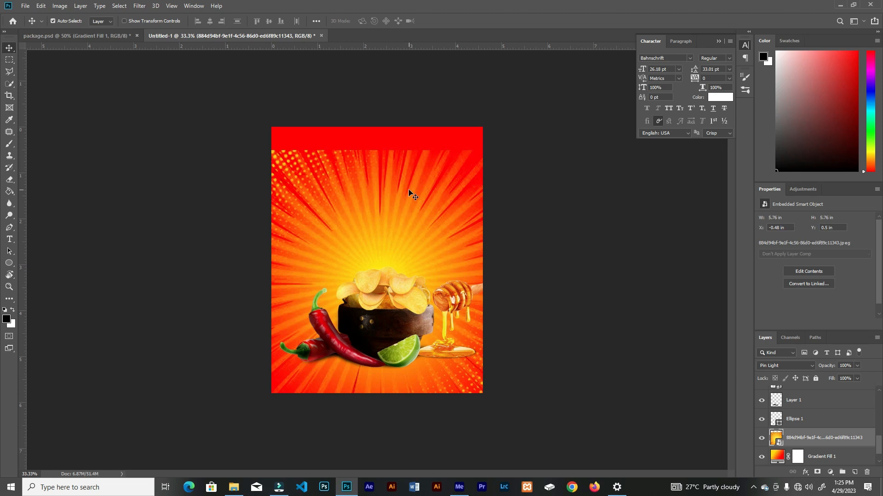
{"action": "left_click_drag", "start_coordinate": [357, 204], "coordinate": [361, 209]}
{"action": "key", "text": "ctrl+t"}
{"action": "left_click_drag", "start_coordinate": [518, 155], "coordinate": [575, 84]}
{"action": "key", "text": "Return"}
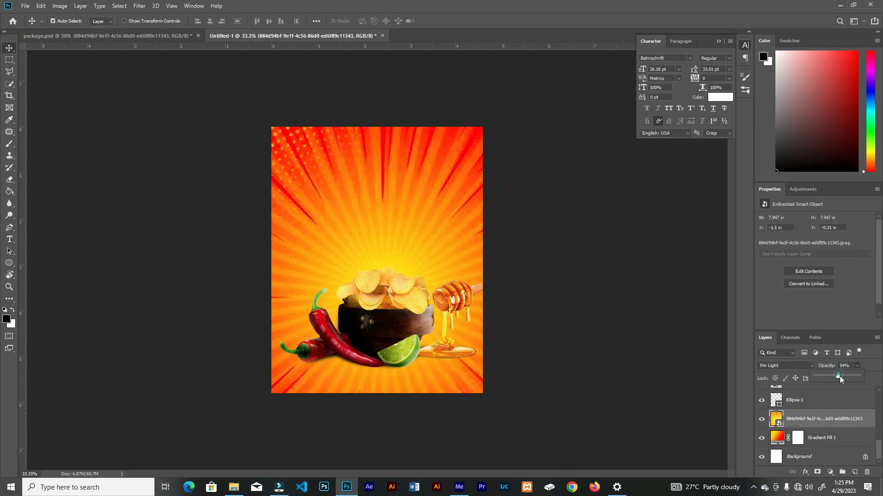
{"action": "left_click_drag", "start_coordinate": [840, 376], "coordinate": [835, 376]}
Add a layer mask to the sunburst and paint black around its outer areas with an 800 px soft brush
{"action": "left_click", "coordinate": [817, 472]}
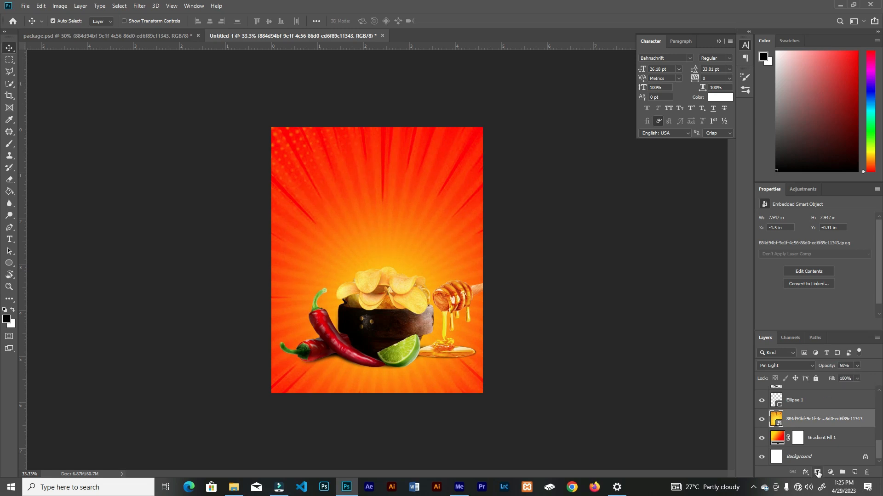
{"action": "key", "text": "b"}
{"action": "key", "text": "bracketright"}
{"action": "key", "text": "bracketright"}
{"action": "key", "text": "bracketright"}
{"action": "key", "text": "bracketright"}
{"action": "key", "text": "bracketright"}
{"action": "key", "text": "bracketright"}
{"action": "key", "text": "bracketright"}
{"action": "key", "text": "bracketright"}
{"action": "key", "text": "bracketright"}
{"action": "key", "text": "bracketright"}
{"action": "key", "text": "bracketright"}
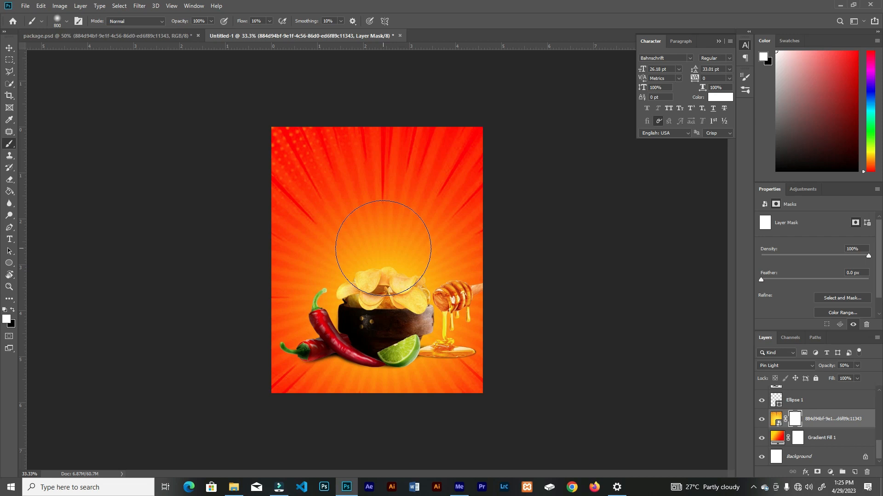
{"action": "left_click", "coordinate": [13, 310]}
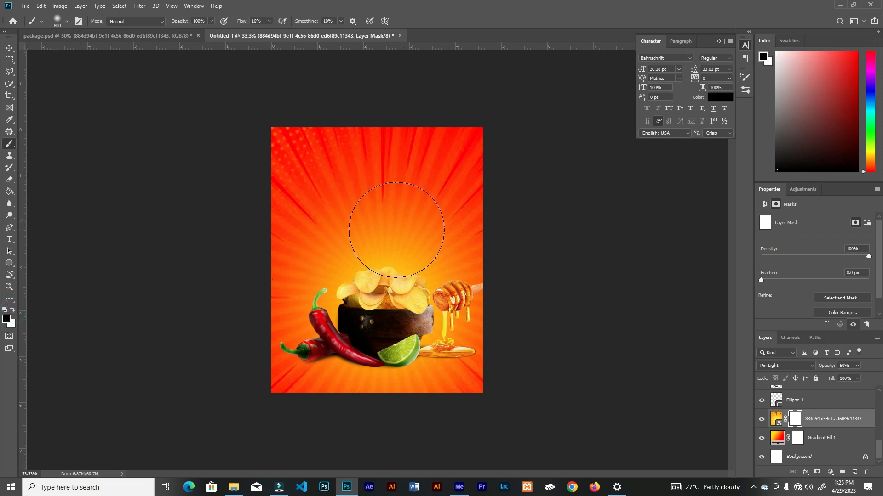
{"action": "mouse_move", "coordinate": [313, 393]}
{"action": "left_mouse_down"}
{"action": "mouse_move", "coordinate": [370, 327]}
{"action": "mouse_move", "coordinate": [364, 338]}
{"action": "left_mouse_up"}
{"action": "mouse_move", "coordinate": [290, 232]}
{"action": "left_mouse_down"}
{"action": "mouse_move", "coordinate": [332, 281]}
{"action": "mouse_move", "coordinate": [285, 256]}
{"action": "left_mouse_up"}
{"action": "mouse_move", "coordinate": [351, 132]}
{"action": "left_mouse_down"}
{"action": "mouse_move", "coordinate": [275, 124]}
{"action": "mouse_move", "coordinate": [297, 111]}
{"action": "mouse_move", "coordinate": [494, 167]}
{"action": "mouse_move", "coordinate": [284, 158]}
{"action": "mouse_move", "coordinate": [374, 213]}
{"action": "left_mouse_up"}
{"action": "key", "text": "v"}
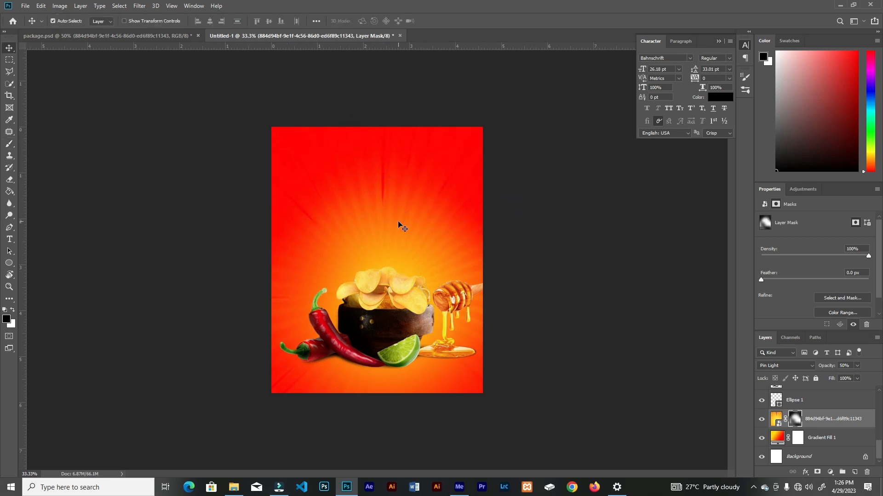
Check the gradient settings of Gradient Fill 1
{"action": "left_click", "coordinate": [774, 435]}
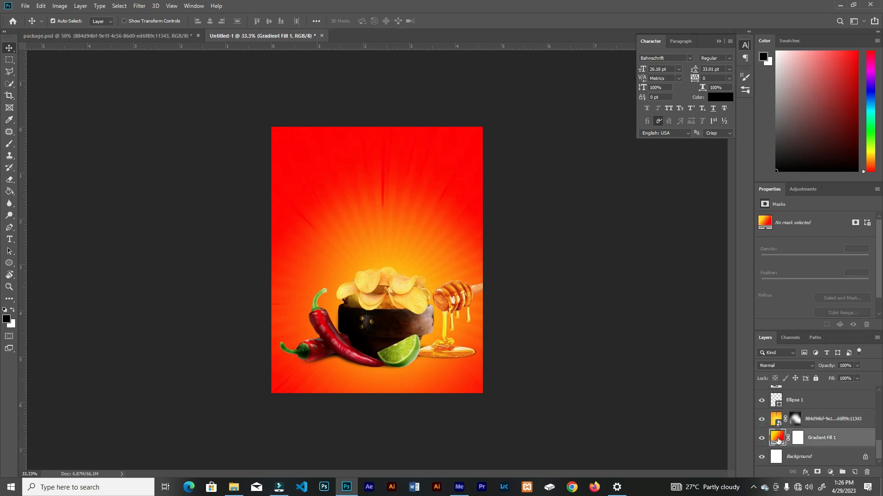
{"action": "double_click", "coordinate": [776, 438]}
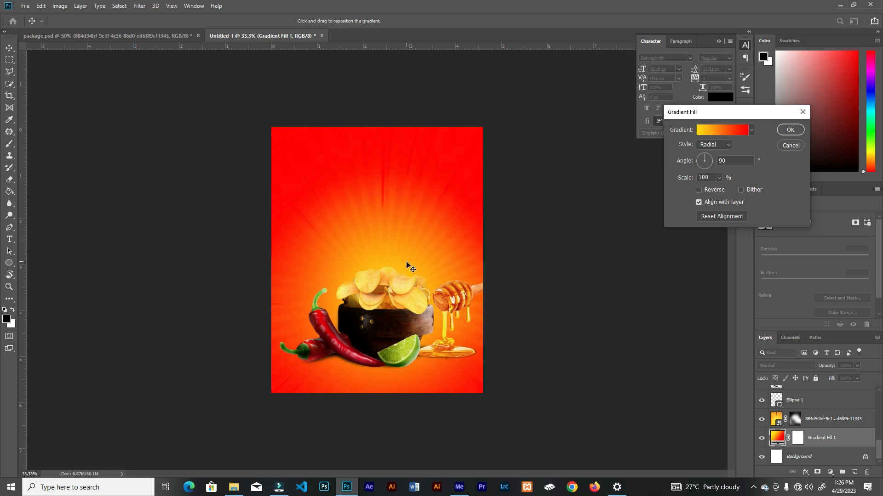
{"action": "left_click", "coordinate": [790, 130]}
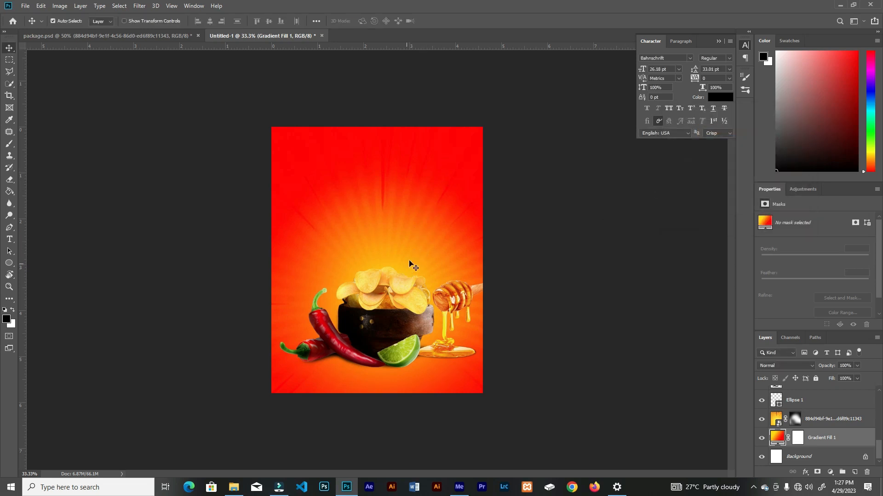
Place the LOGO image above all layers and scale it to about 1.5 in wide, centred above the chip bowl
{"action": "left_click_drag", "start_coordinate": [878, 449], "coordinate": [878, 399]}
{"action": "left_click", "coordinate": [854, 394]}
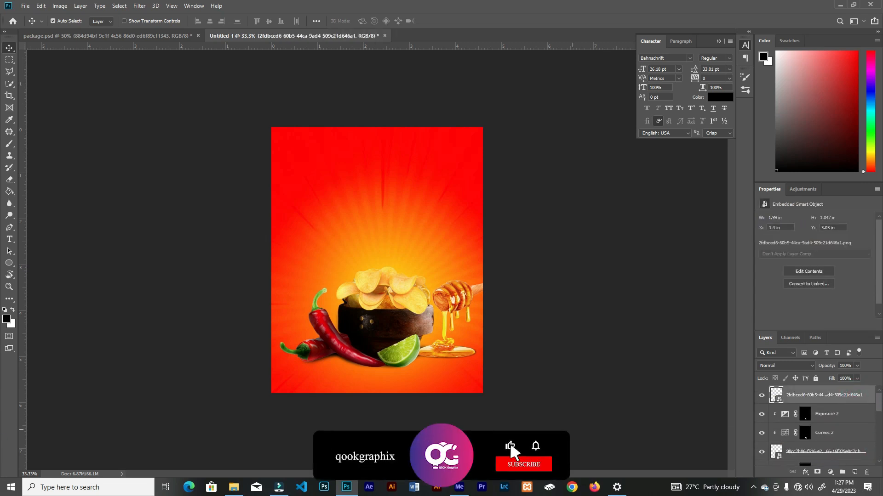
{"action": "left_click", "coordinate": [239, 492]}
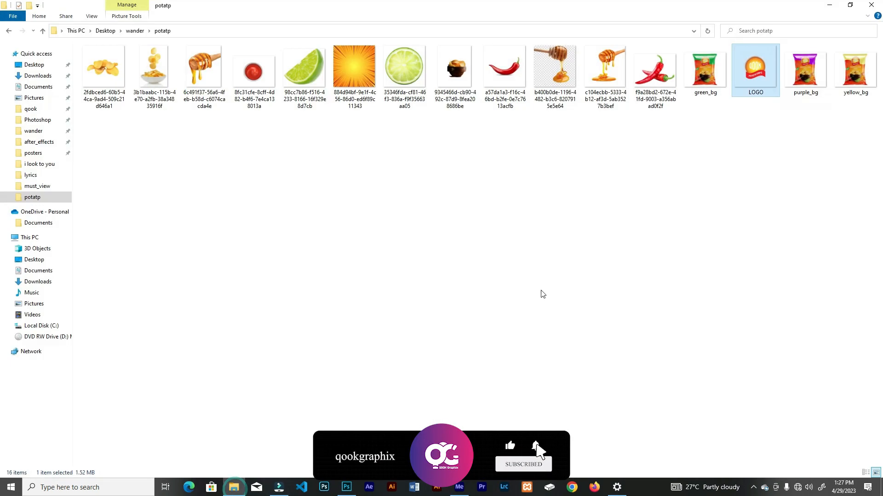
{"action": "left_click_drag", "start_coordinate": [755, 68], "coordinate": [426, 206]}
{"action": "left_click_drag", "start_coordinate": [375, 263], "coordinate": [381, 177]}
{"action": "left_click_drag", "start_coordinate": [437, 120], "coordinate": [447, 109]}
{"action": "left_click_drag", "start_coordinate": [391, 175], "coordinate": [390, 186]}
{"action": "left_click", "coordinate": [351, 21]}
{"action": "key", "text": "ctrl+0"}
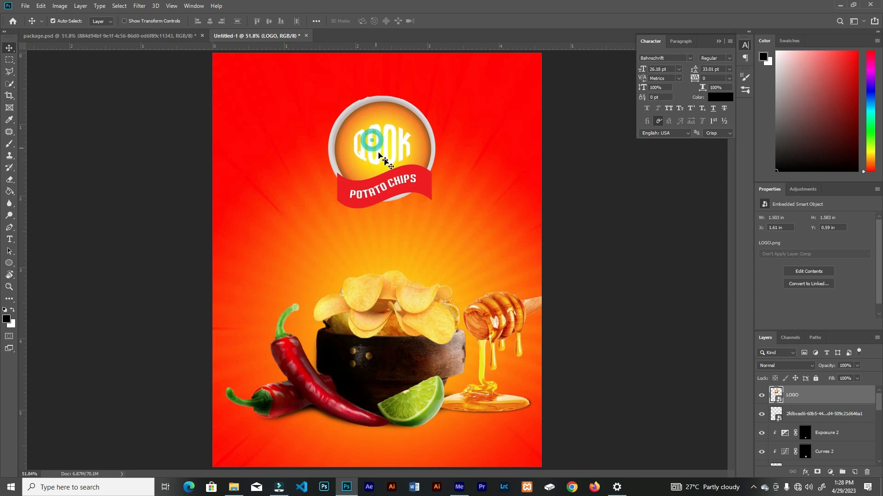
Draw a black wavy flag custom shape beneath the logo layer and position it across the top of the package
{"action": "left_click", "coordinate": [839, 416]}
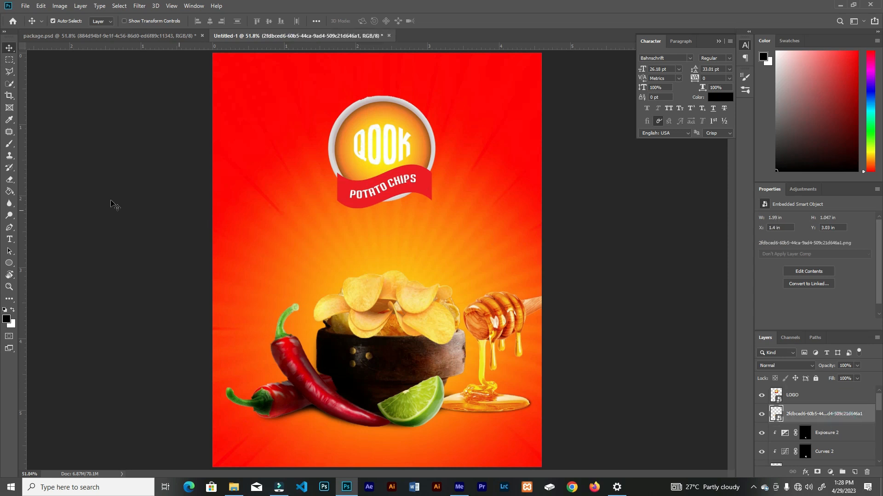
{"action": "right_click", "coordinate": [9, 263]}
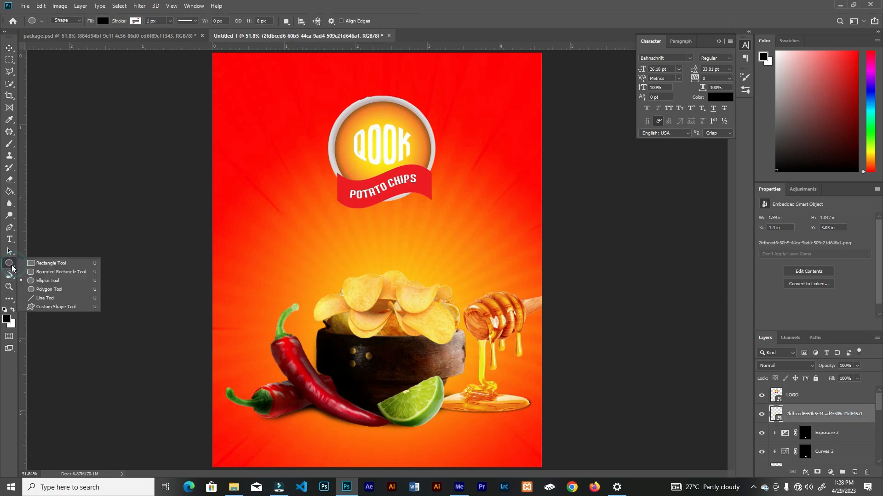
{"action": "left_click", "coordinate": [41, 305]}
{"action": "left_click", "coordinate": [373, 21]}
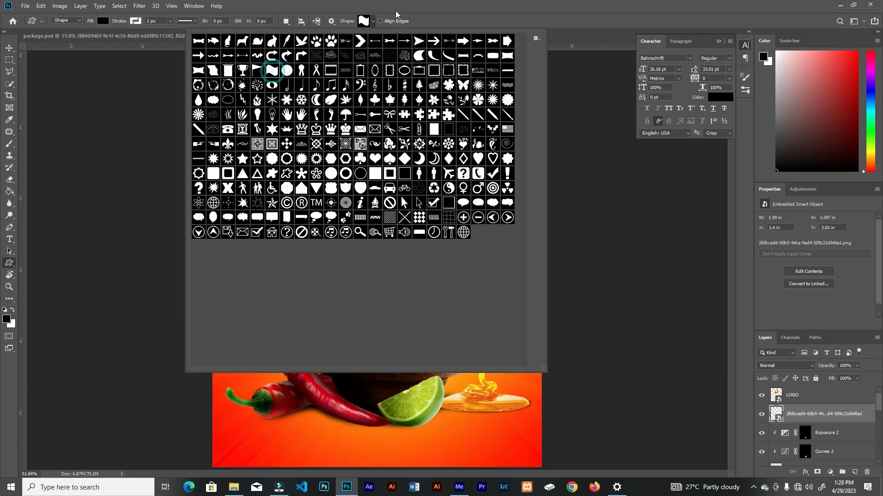
{"action": "left_click", "coordinate": [374, 21]}
{"action": "left_click_drag", "start_coordinate": [271, 142], "coordinate": [478, 234]}
{"action": "key", "text": "v"}
{"action": "left_click_drag", "start_coordinate": [272, 158], "coordinate": [391, 125]}
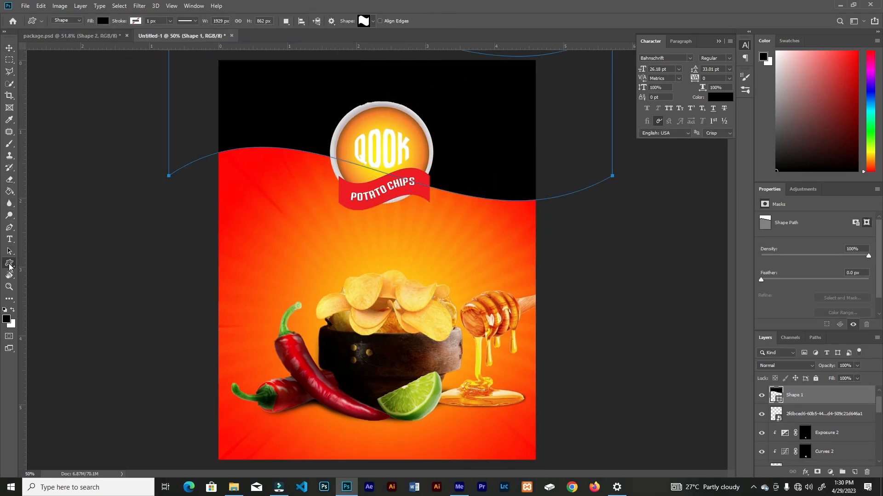
Change the wavy header shape's fill colour to pale yellow
{"action": "left_click", "coordinate": [103, 20]}
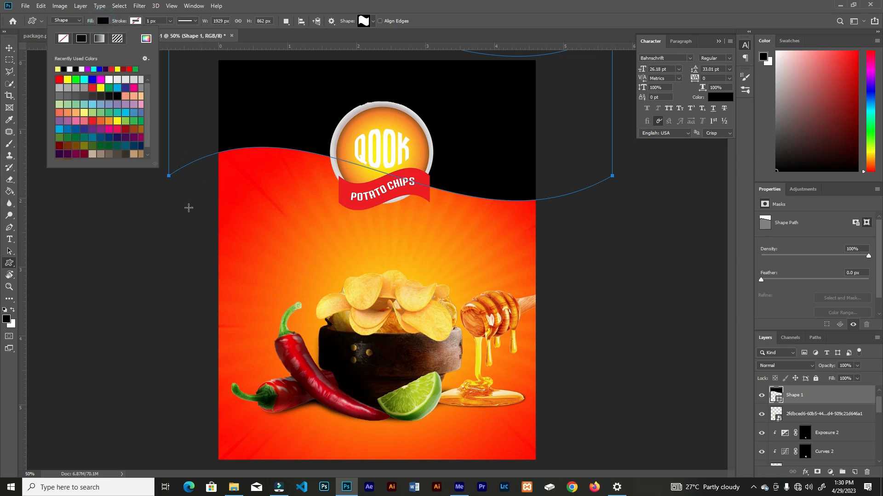
{"action": "left_click", "coordinate": [146, 40]}
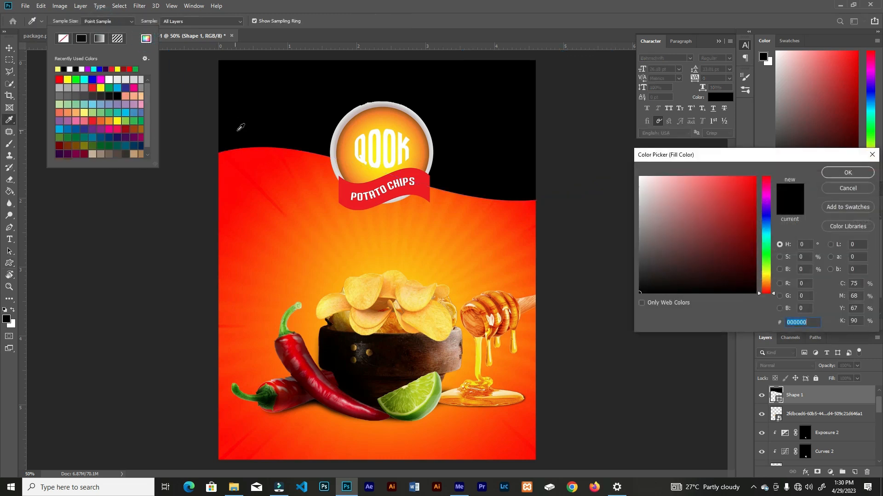
{"action": "left_click", "coordinate": [374, 142]}
{"action": "left_click", "coordinate": [849, 173]}
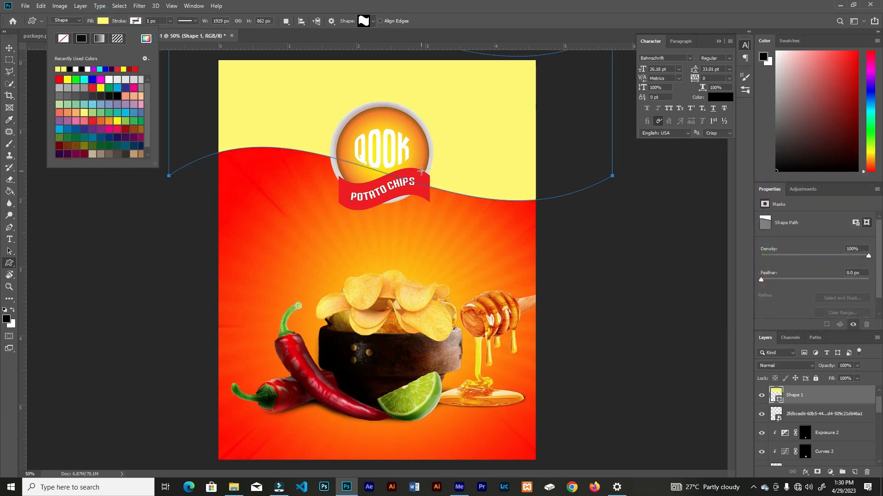
{"action": "left_click", "coordinate": [9, 48]}
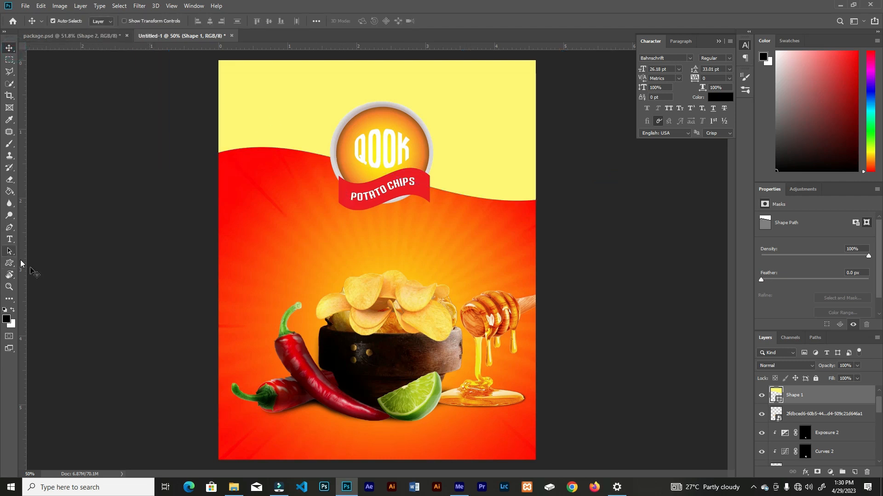
Draw a small wavy flag shape of about 193 by 111 px above the chillies and fill it with green 12b539
{"action": "left_click", "coordinate": [9, 263]}
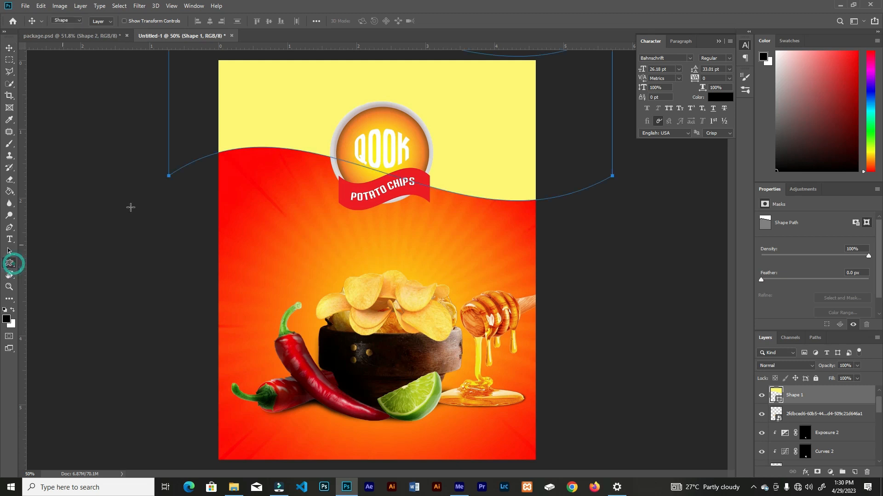
{"action": "left_click_drag", "start_coordinate": [283, 236], "coordinate": [304, 245]}
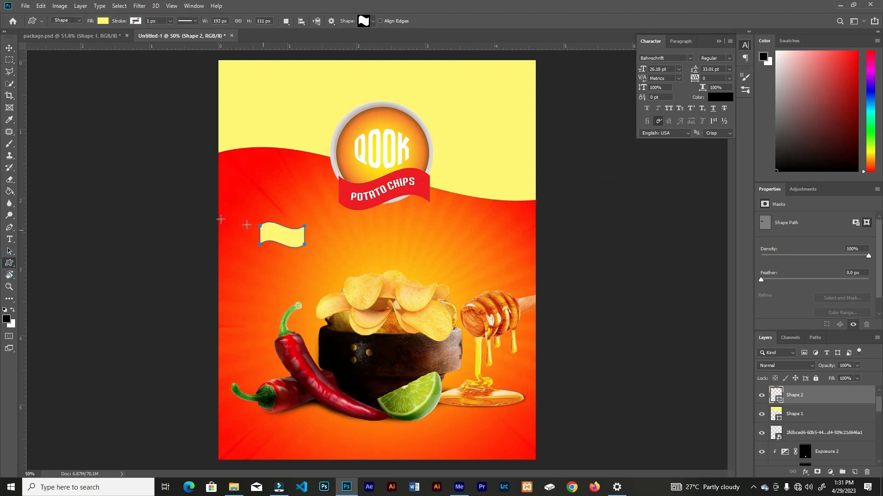
{"action": "left_click", "coordinate": [103, 21]}
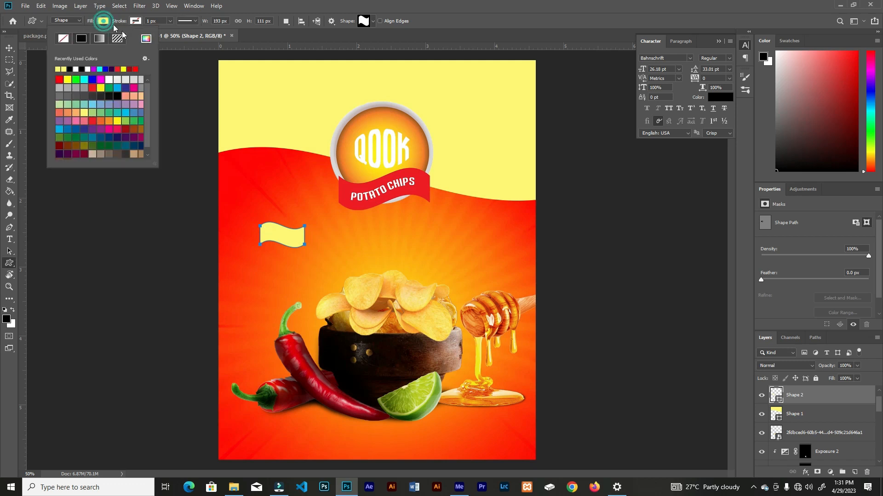
{"action": "left_click", "coordinate": [145, 38]}
{"action": "type", "text": "12b539"}
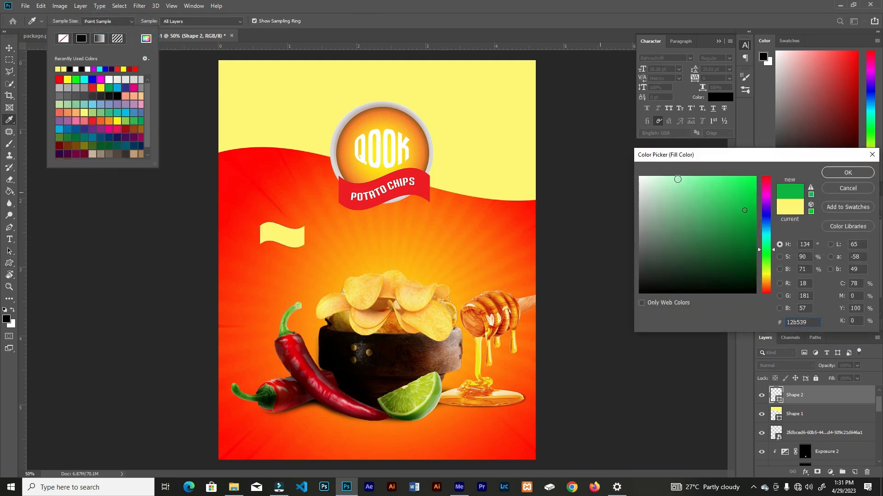
{"action": "left_click", "coordinate": [848, 173]}
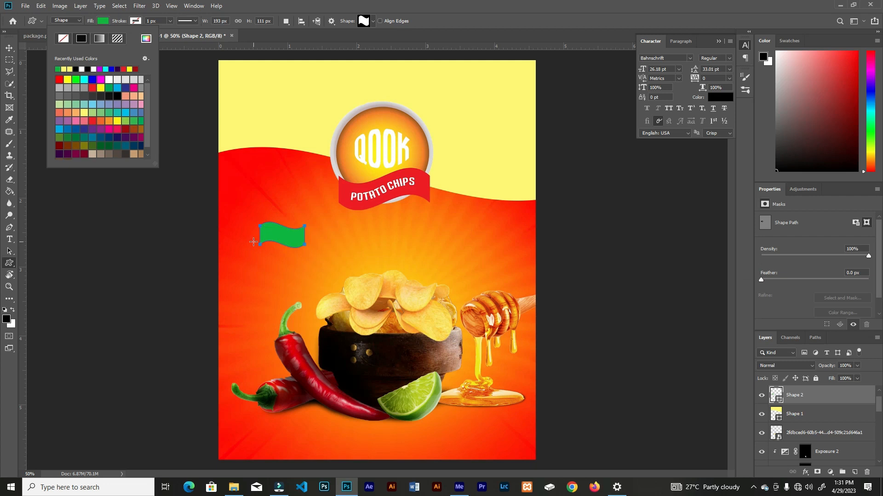
{"action": "key", "text": "Escape"}
Rotate the green flag to about -20.5° and shift it slightly down above the chillies
{"action": "key", "text": "ctrl+t"}
{"action": "left_click_drag", "start_coordinate": [321, 228], "coordinate": [323, 261]}
{"action": "left_click", "coordinate": [440, 20]}
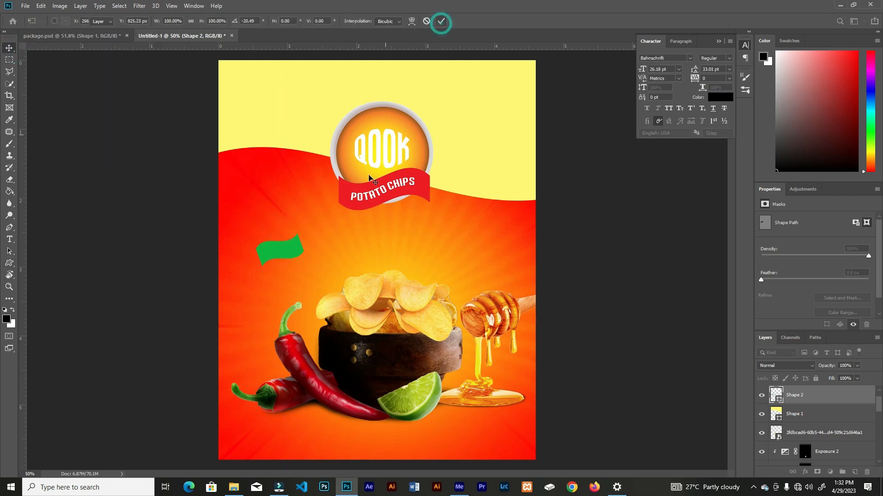
Add the text "NEW" and format it in Arial Black with a white colour
{"action": "key", "text": "t"}
{"action": "left_click", "coordinate": [362, 244]}
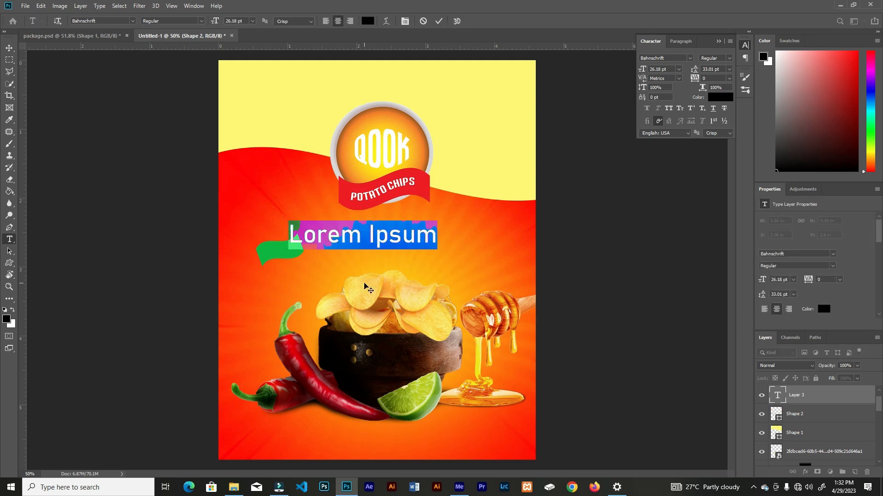
{"action": "type", "text": "NEW"}
{"action": "left_click", "coordinate": [439, 20]}
{"action": "left_click", "coordinate": [676, 98]}
{"action": "left_click", "coordinate": [729, 59]}
{"action": "left_click", "coordinate": [713, 125]}
{"action": "left_click", "coordinate": [716, 98]}
{"action": "left_click", "coordinate": [639, 178]}
{"action": "left_click", "coordinate": [849, 172]}
Scale the NEW text down to 13.4 pt, place it on the green flag and rotate it to match
{"action": "key", "text": "ctrl+t"}
{"action": "left_click_drag", "start_coordinate": [394, 221], "coordinate": [281, 251]}
{"action": "left_click_drag", "start_coordinate": [301, 252], "coordinate": [297, 252]}
{"action": "left_click_drag", "start_coordinate": [303, 253], "coordinate": [303, 258]}
Warp the NEW text with the Flag style, using a bend of about 10%
{"action": "left_click", "coordinate": [412, 21]}
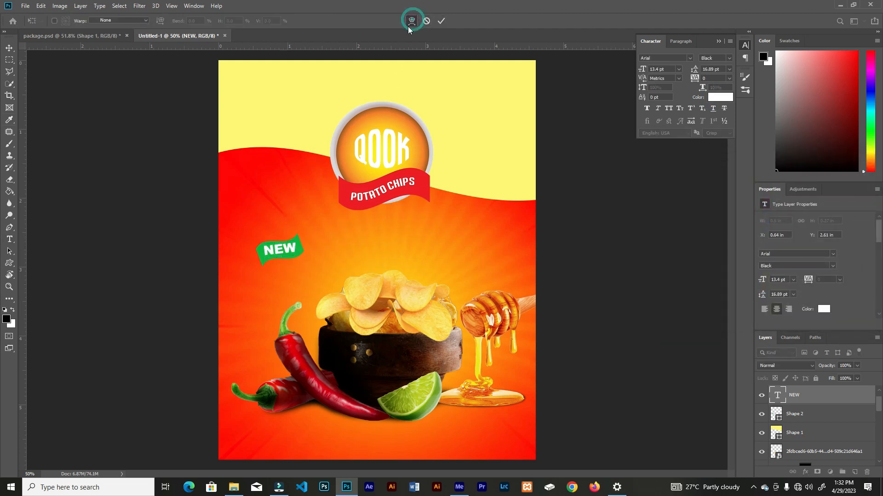
{"action": "left_click", "coordinate": [145, 20]}
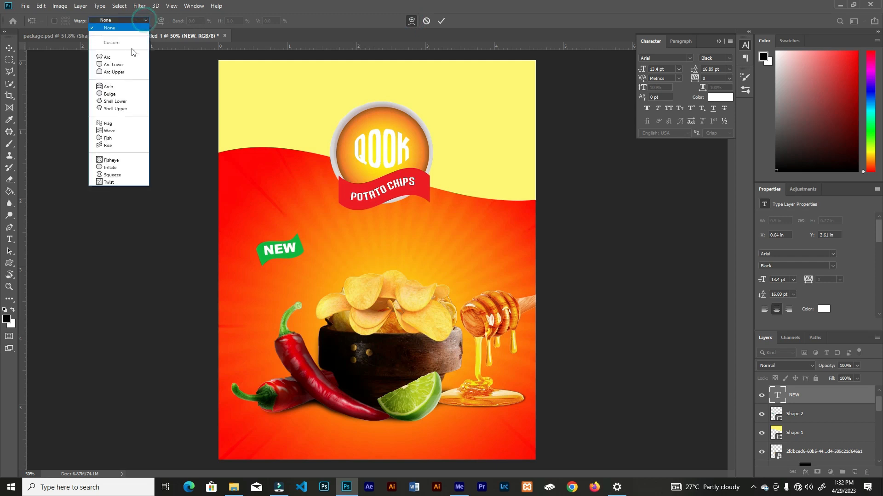
{"action": "left_click", "coordinate": [113, 123]}
{"action": "left_click_drag", "start_coordinate": [181, 22], "coordinate": [181, 22]}
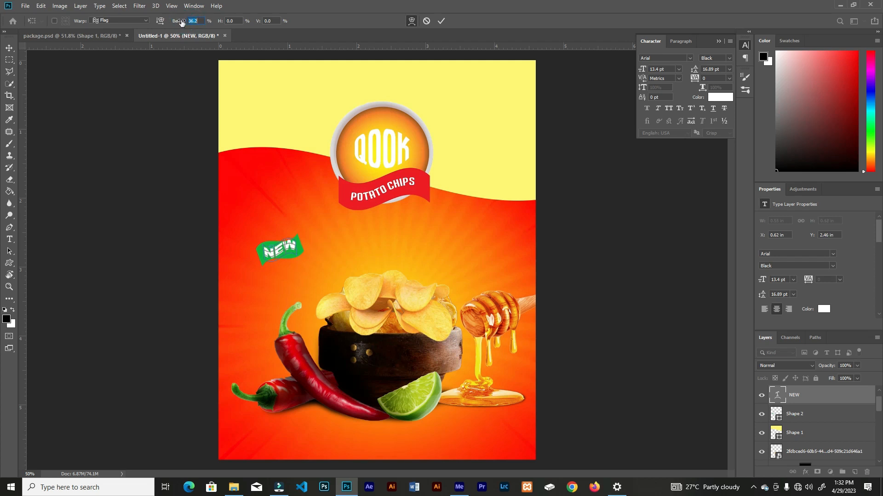
{"action": "left_click", "coordinate": [440, 21]}
Scale the NEW text and green flag together to about 129%, position them above the chillies and link their layers
{"action": "key", "text": "v"}
{"action": "left_click_drag", "start_coordinate": [285, 254], "coordinate": [310, 271]}
{"action": "left_click", "coordinate": [298, 252], "text": "shift"}
{"action": "key", "text": "ctrl+t"}
{"action": "left_click_drag", "start_coordinate": [293, 258], "coordinate": [284, 266]}
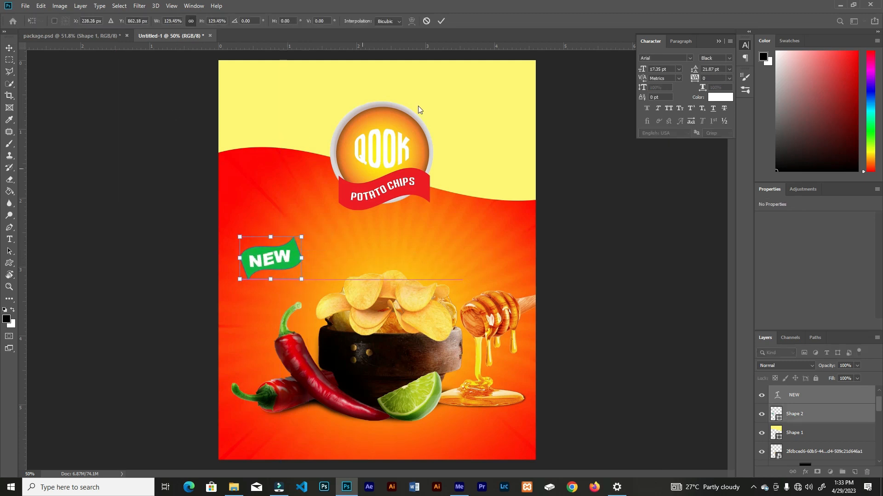
{"action": "key", "text": "Return"}
{"action": "left_click", "coordinate": [792, 472]}
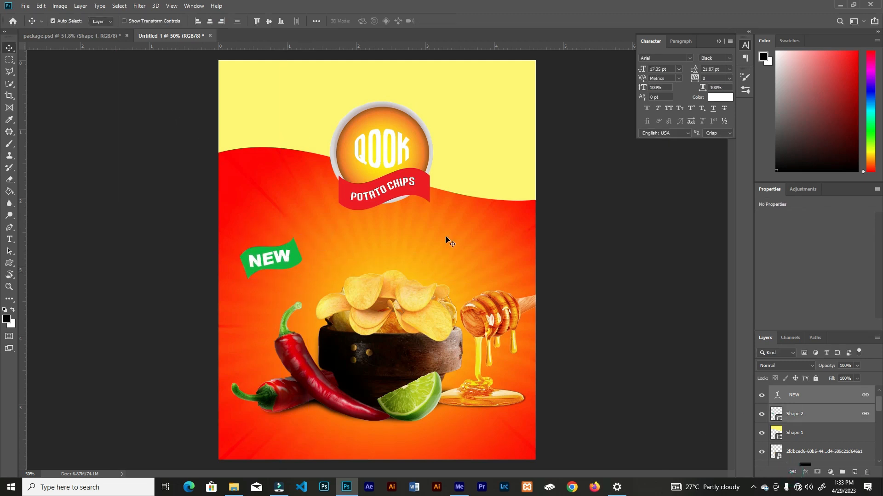
Add the white text "Maximum Chilli" in Arial Bold at 19.18 pt and centre it beneath the logo
{"action": "key", "text": "t"}
{"action": "left_click", "coordinate": [361, 233]}
{"action": "type", "text": "Maximum Chilli"}
{"action": "left_click", "coordinate": [439, 21]}
{"action": "left_click", "coordinate": [729, 57]}
{"action": "left_click", "coordinate": [724, 113]}
{"action": "key", "text": "v"}
{"action": "left_click_drag", "start_coordinate": [372, 230], "coordinate": [394, 239]}
{"action": "left_click_drag", "start_coordinate": [645, 70], "coordinate": [641, 71]}
{"action": "left_click_drag", "start_coordinate": [387, 235], "coordinate": [377, 255]}
Add the text "Paprica" on its own layer centred below Maximum Chilli
{"action": "key", "text": "t"}
{"action": "left_click", "coordinate": [368, 258]}
{"action": "type", "text": "Paprica"}
{"action": "key", "text": "ctrl+Return"}
{"action": "key", "text": "v"}
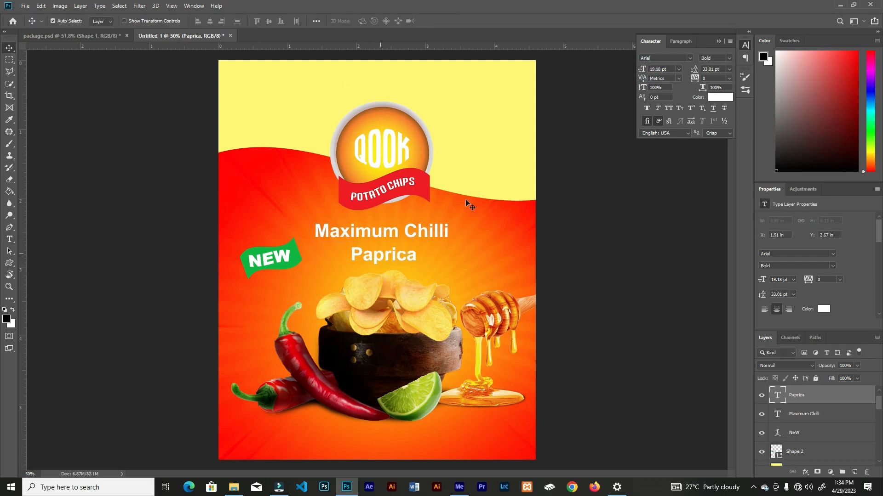
Set the Paprica text's font to Anordighos and realign the flavour text between the logo and the chips
{"action": "left_click", "coordinate": [691, 58]}
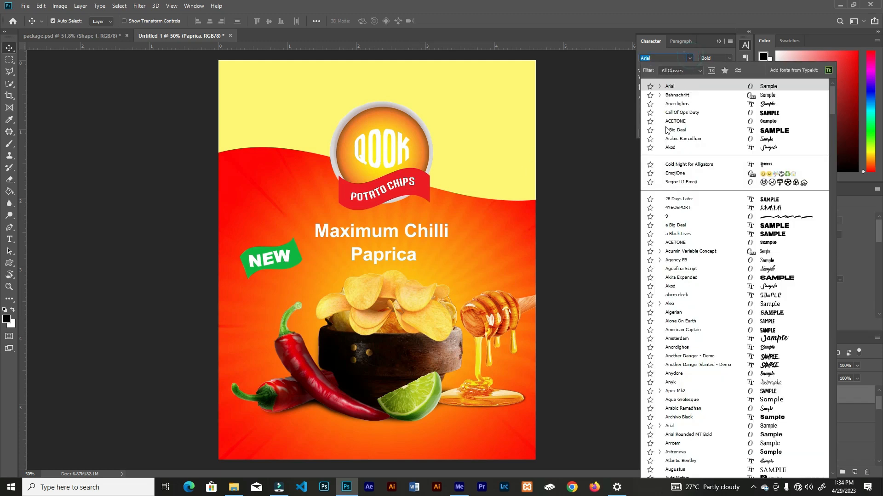
{"action": "left_click", "coordinate": [678, 103]}
{"action": "left_click_drag", "start_coordinate": [394, 259], "coordinate": [392, 233]}
{"action": "left_click", "coordinate": [391, 350]}
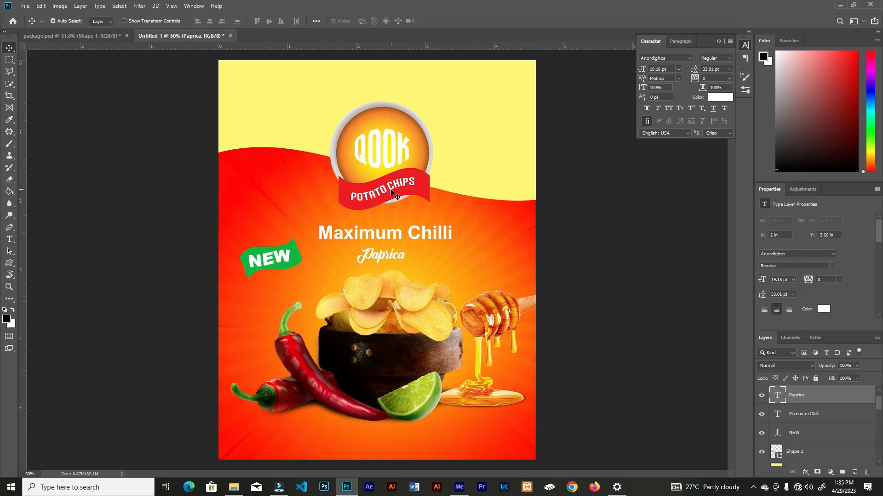
Scale the logo up slightly to 16.64% and move it down a little, closer to the flavour text
{"action": "left_click", "coordinate": [382, 152]}
{"action": "key", "text": "ctrl+t"}
{"action": "left_click_drag", "start_coordinate": [478, 247], "coordinate": [485, 252]}
{"action": "left_click_drag", "start_coordinate": [373, 127], "coordinate": [372, 134]}
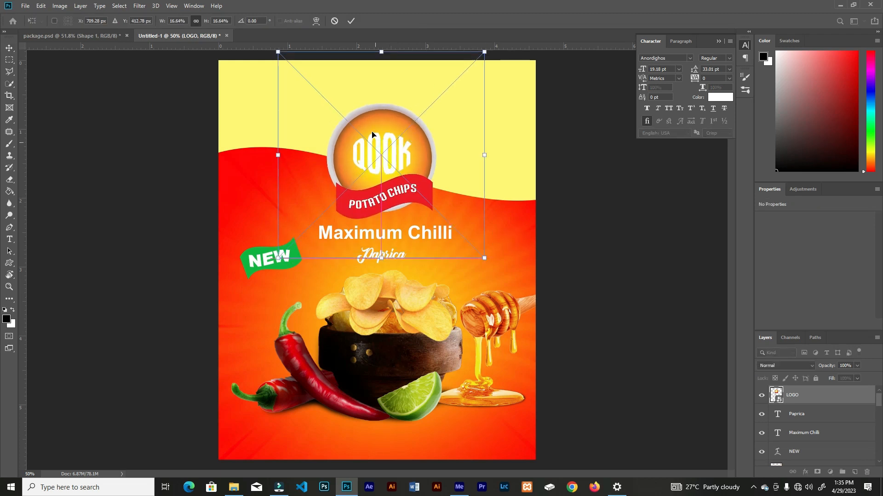
{"action": "key", "text": "Return"}
Add the white text "Net wt" in Bahnschrift Bold SemiCondensed at the package's lower right corner
{"action": "key", "text": "t"}
{"action": "left_click", "coordinate": [455, 449]}
{"action": "type", "text": "Net wt"}
{"action": "left_click", "coordinate": [689, 58]}
{"action": "left_click", "coordinate": [674, 104]}
{"action": "left_click_drag", "start_coordinate": [434, 451], "coordinate": [486, 423]}
{"action": "left_click", "coordinate": [729, 59]}
{"action": "left_click", "coordinate": [725, 151]}
{"action": "left_click", "coordinate": [730, 59]}
{"action": "left_click", "coordinate": [724, 163]}
Add the text "60g", scale it to 13.22 pt and place it directly under Net wt
{"action": "left_click", "coordinate": [405, 437]}
{"action": "type", "text": "60g"}
{"action": "key", "text": "ctrl+t"}
{"action": "key", "text": "Return"}
{"action": "left_click_drag", "start_coordinate": [405, 436], "coordinate": [503, 428]}
{"action": "key", "text": "ctrl+t"}
{"action": "key", "text": "Return"}
Add the text "100% Natural" at 8.71 pt in the package's lower left corner, level with the net weight text
{"action": "left_click_drag", "start_coordinate": [492, 441], "coordinate": [299, 438]}
{"action": "type", "text": "t100% Natural"}
{"action": "key", "text": "ctrl+Return"}
{"action": "key", "text": "v"}
{"action": "key", "text": "ctrl+t"}
{"action": "key", "text": "Return"}
{"action": "left_click", "coordinate": [497, 444]}
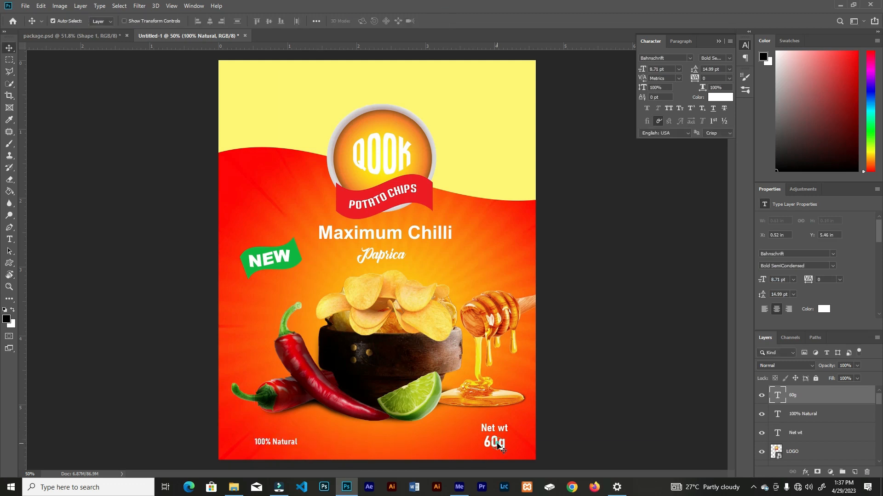
{"action": "left_click", "coordinate": [494, 429]}
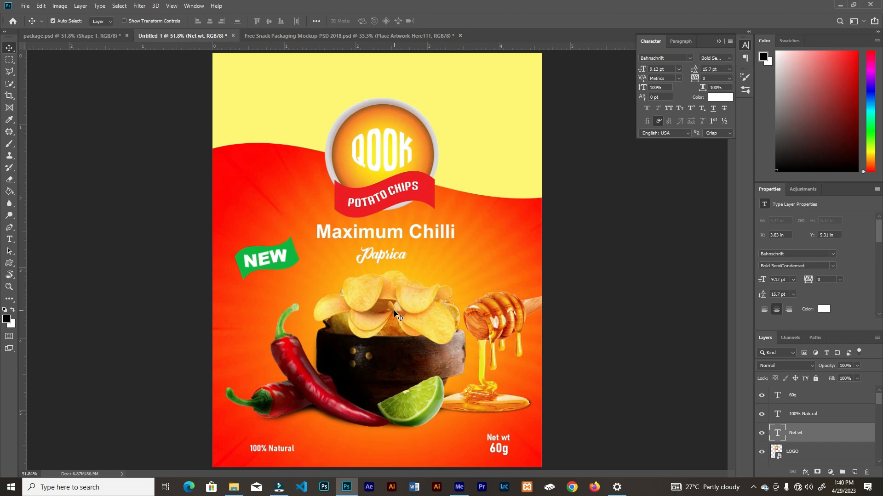
Open the snack packaging mockup's Place Artwork Here111 smart object and toggle its sample artwork layer, leaving it hidden
{"action": "left_click", "coordinate": [334, 36]}
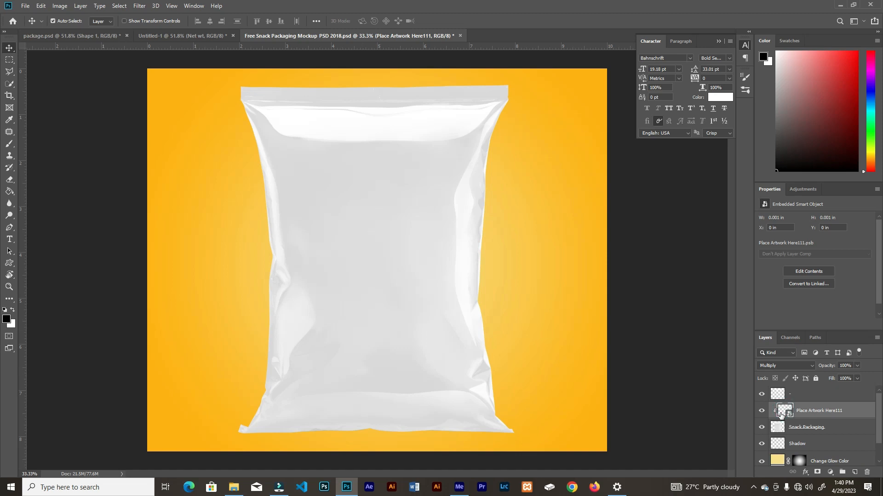
{"action": "double_click", "coordinate": [783, 412]}
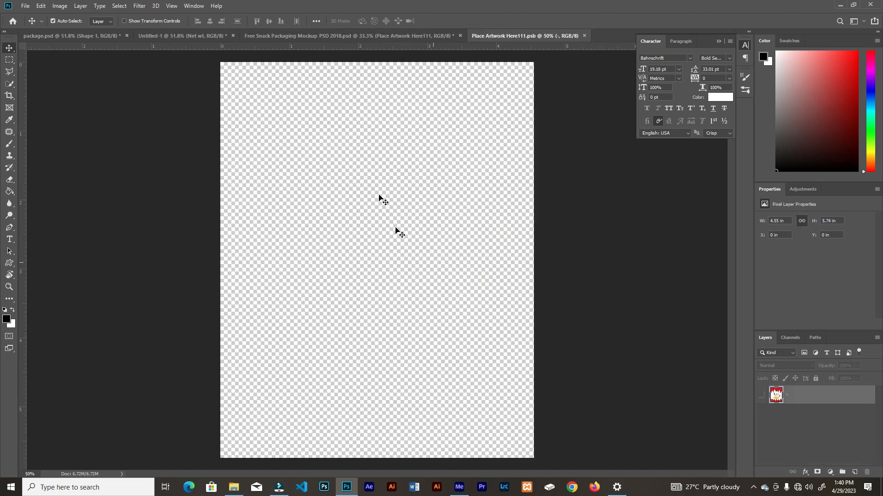
{"action": "left_click", "coordinate": [761, 398]}
{"action": "left_click", "coordinate": [760, 397]}
{"action": "left_click", "coordinate": [760, 397]}
{"action": "left_click", "coordinate": [761, 398]}
Stamp all visible layers of the Untitled-1 package design into a new merged layer above the 60g text
{"action": "left_click", "coordinate": [198, 35]}
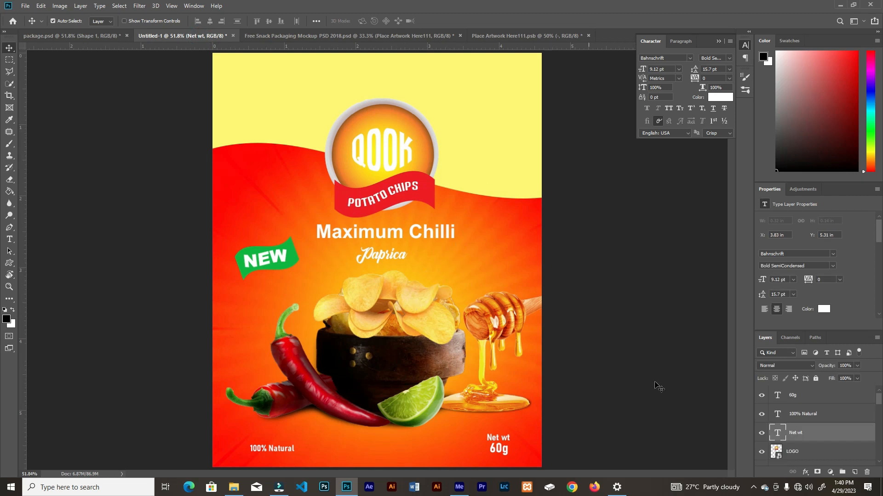
{"action": "left_click", "coordinate": [835, 402]}
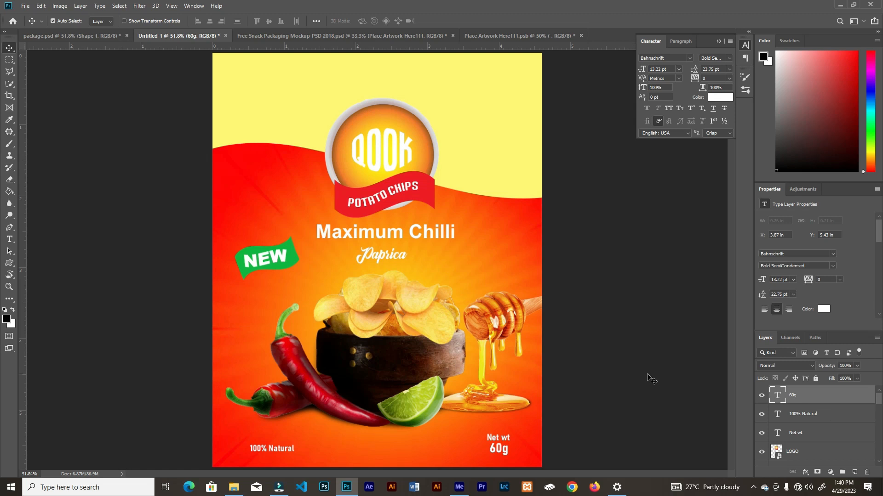
{"action": "key", "text": "ctrl"}
{"action": "key", "text": "ctrl+shift+alt+e"}
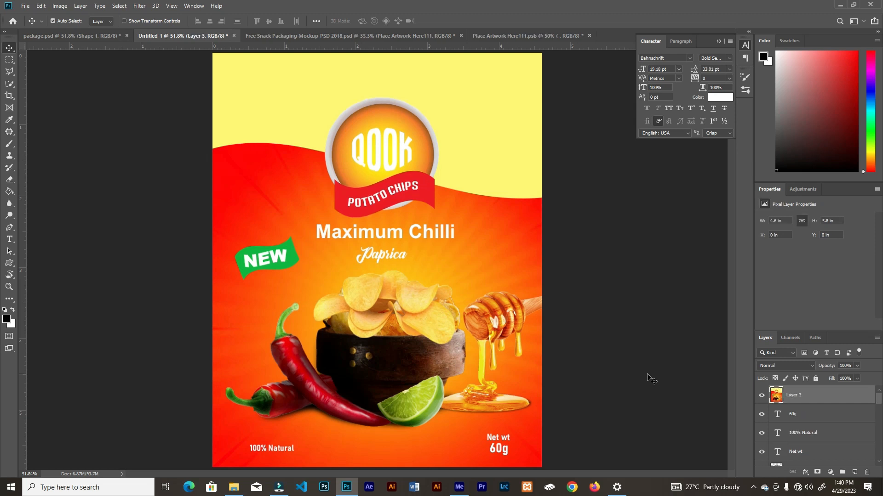
{"action": "left_click", "coordinate": [762, 399]}
{"action": "left_click", "coordinate": [761, 399]}
Copy the merged design layer into Place Artwork Here111.psb and centre it on the canvas
{"action": "left_click", "coordinate": [834, 403]}
{"action": "left_click_drag", "start_coordinate": [355, 246], "coordinate": [394, 288]}
{"action": "left_click_drag", "start_coordinate": [424, 248], "coordinate": [410, 226]}
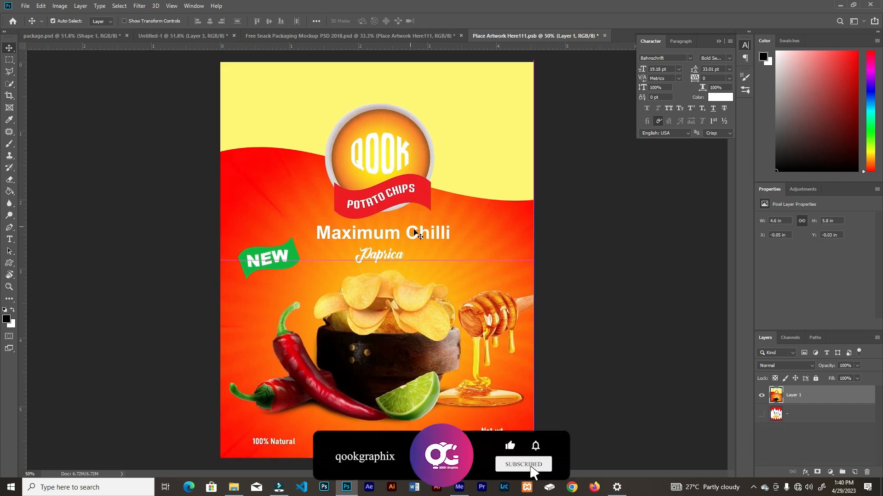
Save and close the Place Artwork Here111 smart object and view the whole packaging mockup
{"action": "left_click", "coordinate": [604, 36]}
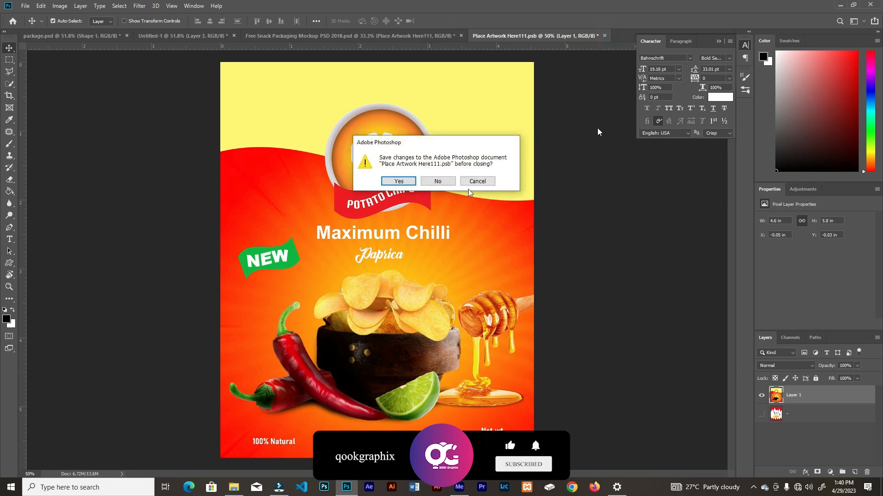
{"action": "left_click", "coordinate": [399, 181]}
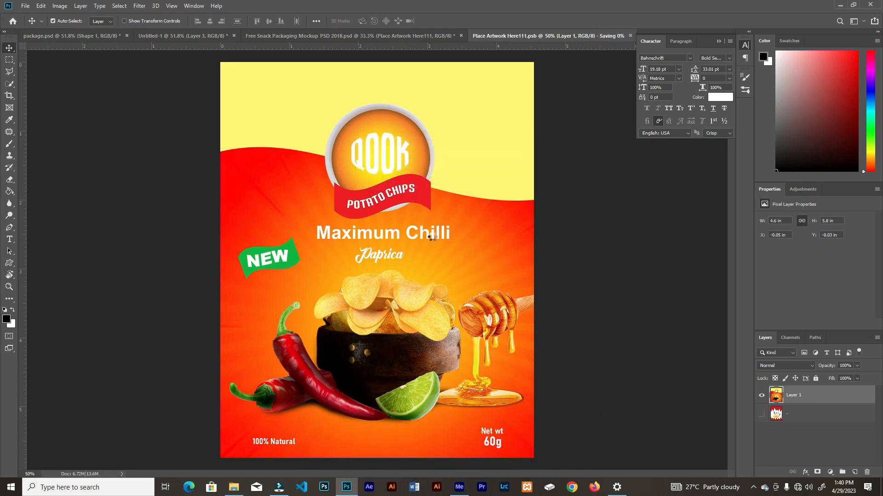
{"action": "left_click", "coordinate": [382, 37]}
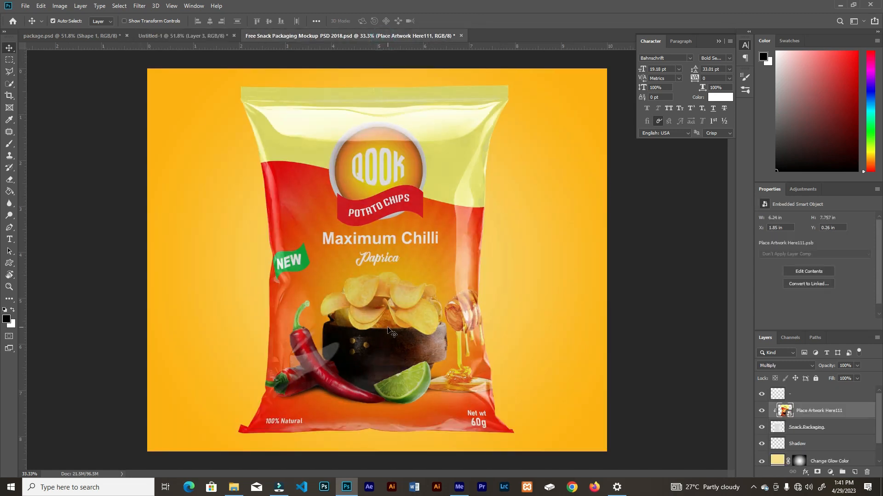
{"action": "key", "text": "ctrl+minus"}
{"action": "key", "text": "ctrl+minus"}
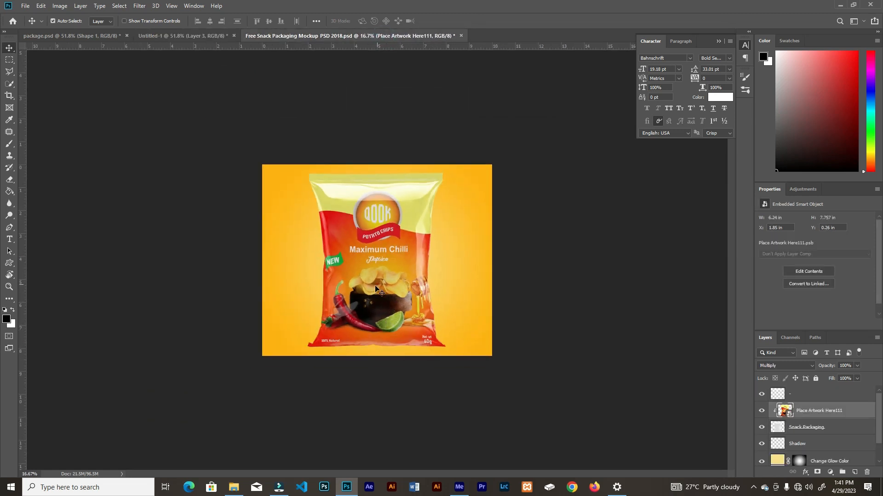